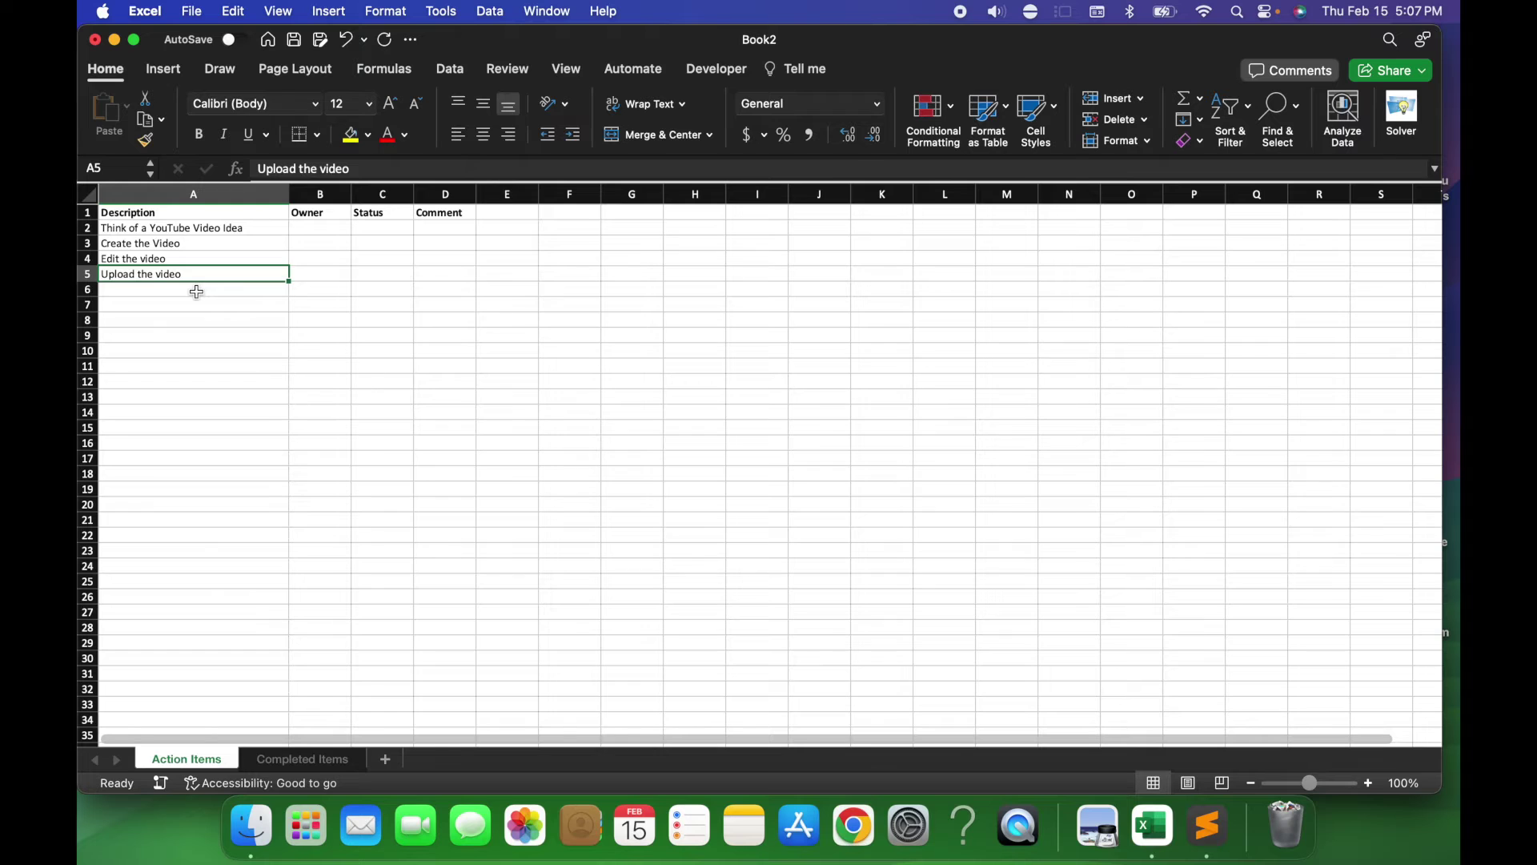
# Enter the owner's name in B2 and copy it down to B3:B5.
pyautogui.press('Down')
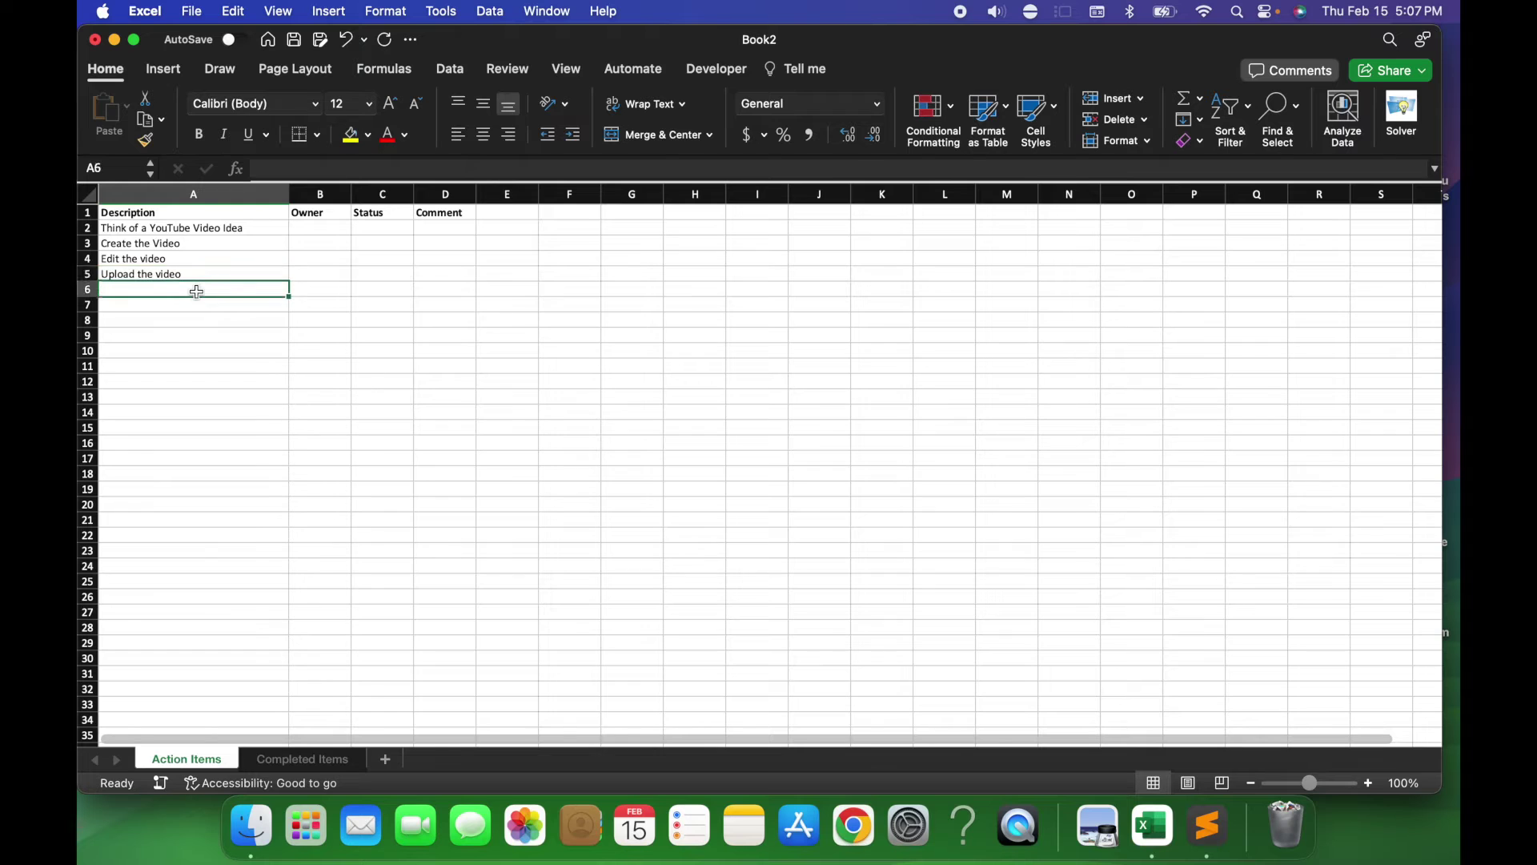
pyautogui.press('Up')
pyautogui.press('Up')
pyautogui.press('Up')
pyautogui.press('Up')
pyautogui.press('Right')
pyautogui.write('Shainu')
pyautogui.press('Return')
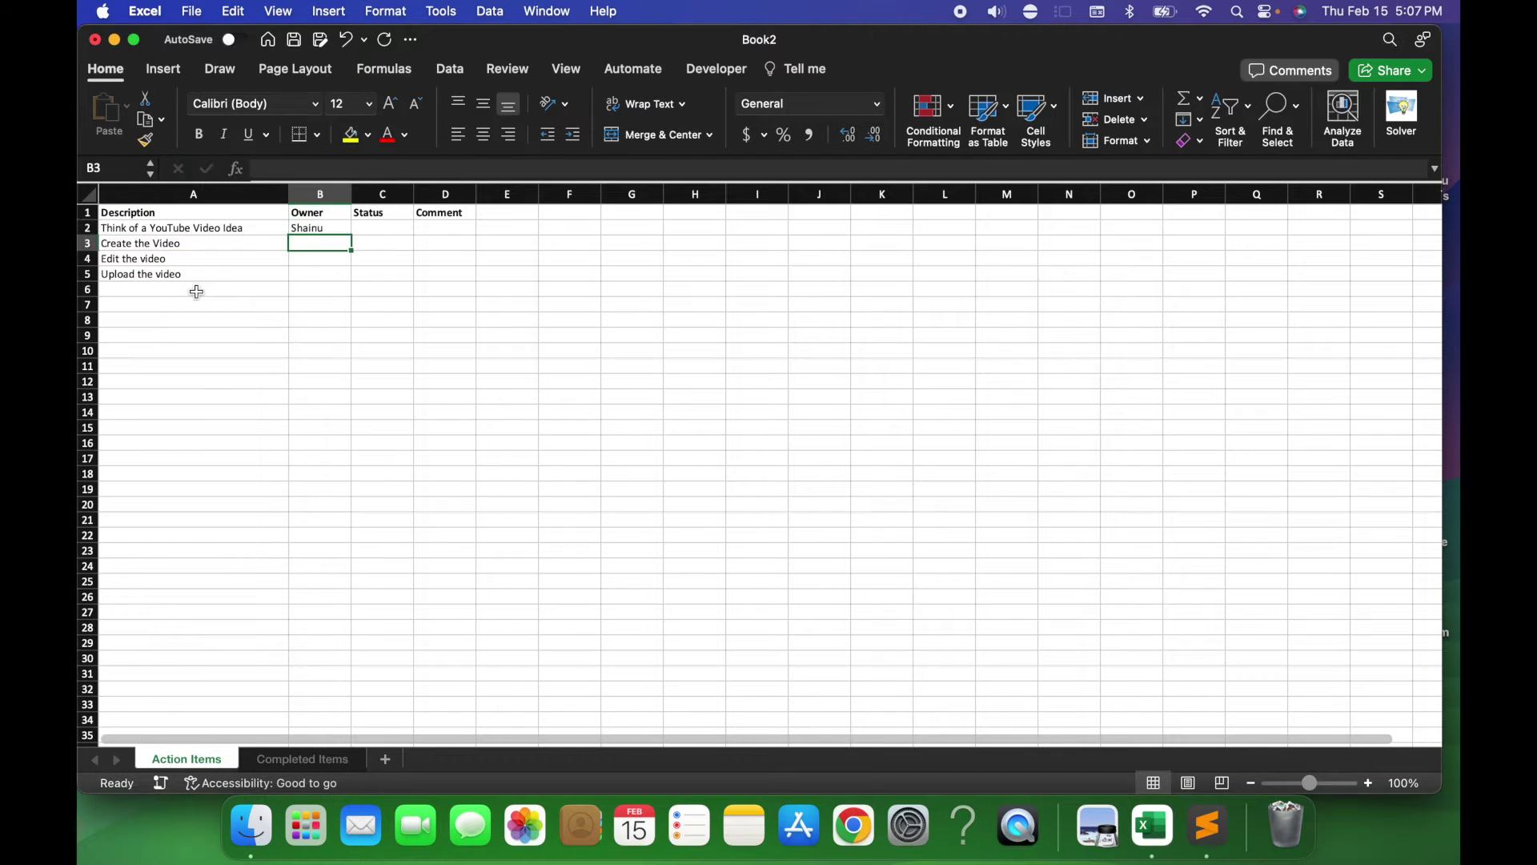
# Enter Completed as the status in C2.
pyautogui.press('Up')
pyautogui.press('super+c')
pyautogui.hotkey('shift', 'Down')
pyautogui.hotkey('shift', 'Down')
pyautogui.hotkey('shift', 'Down')
pyautogui.press('super+v')
pyautogui.press('Right')
pyautogui.write('Completed')
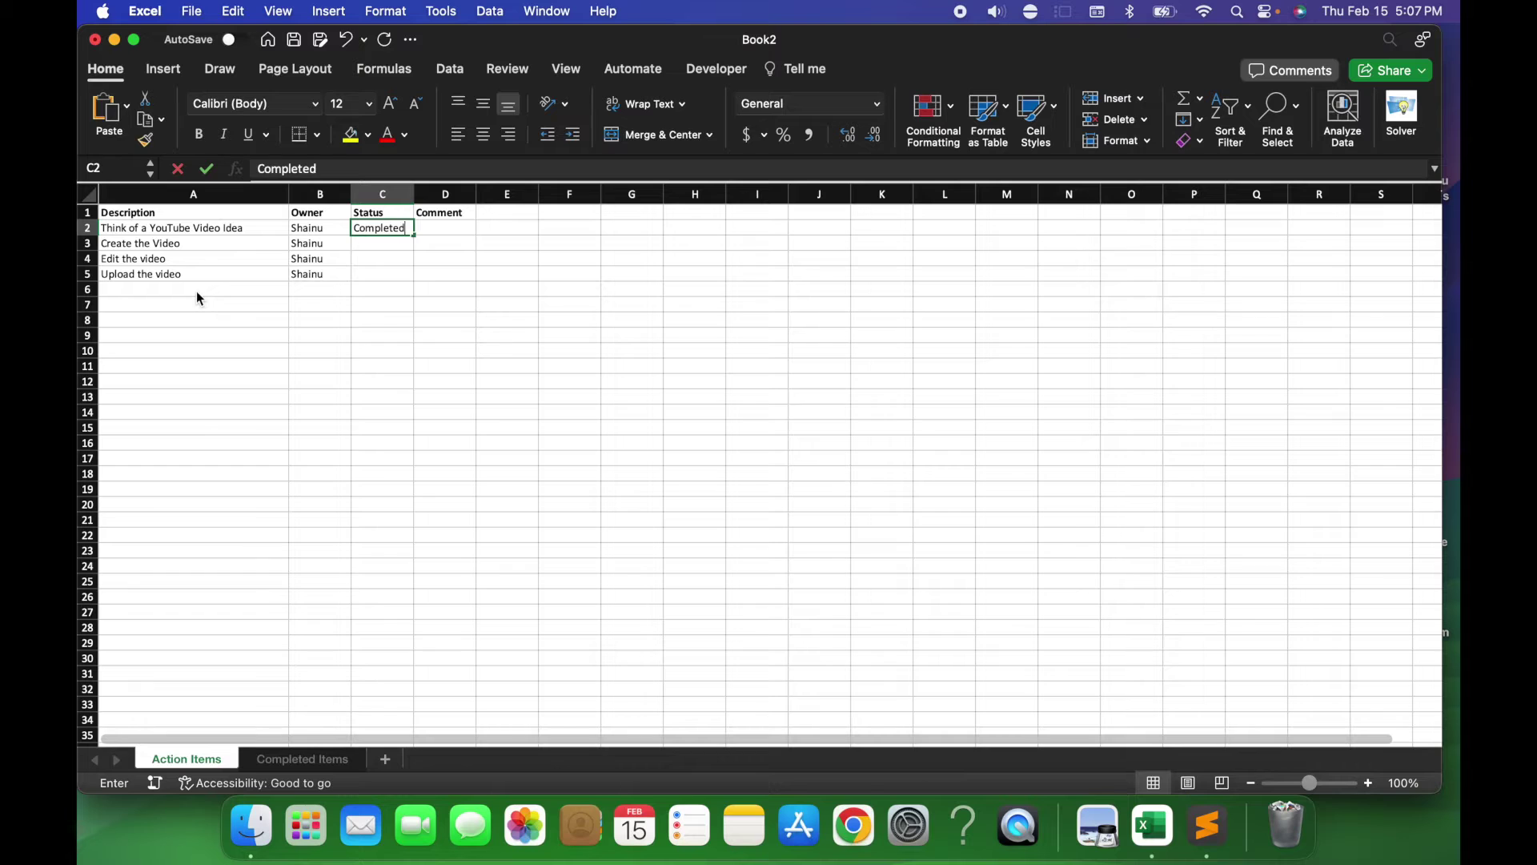
pyautogui.press('Return')
pyautogui.press('Up')
pyautogui.press('Left')
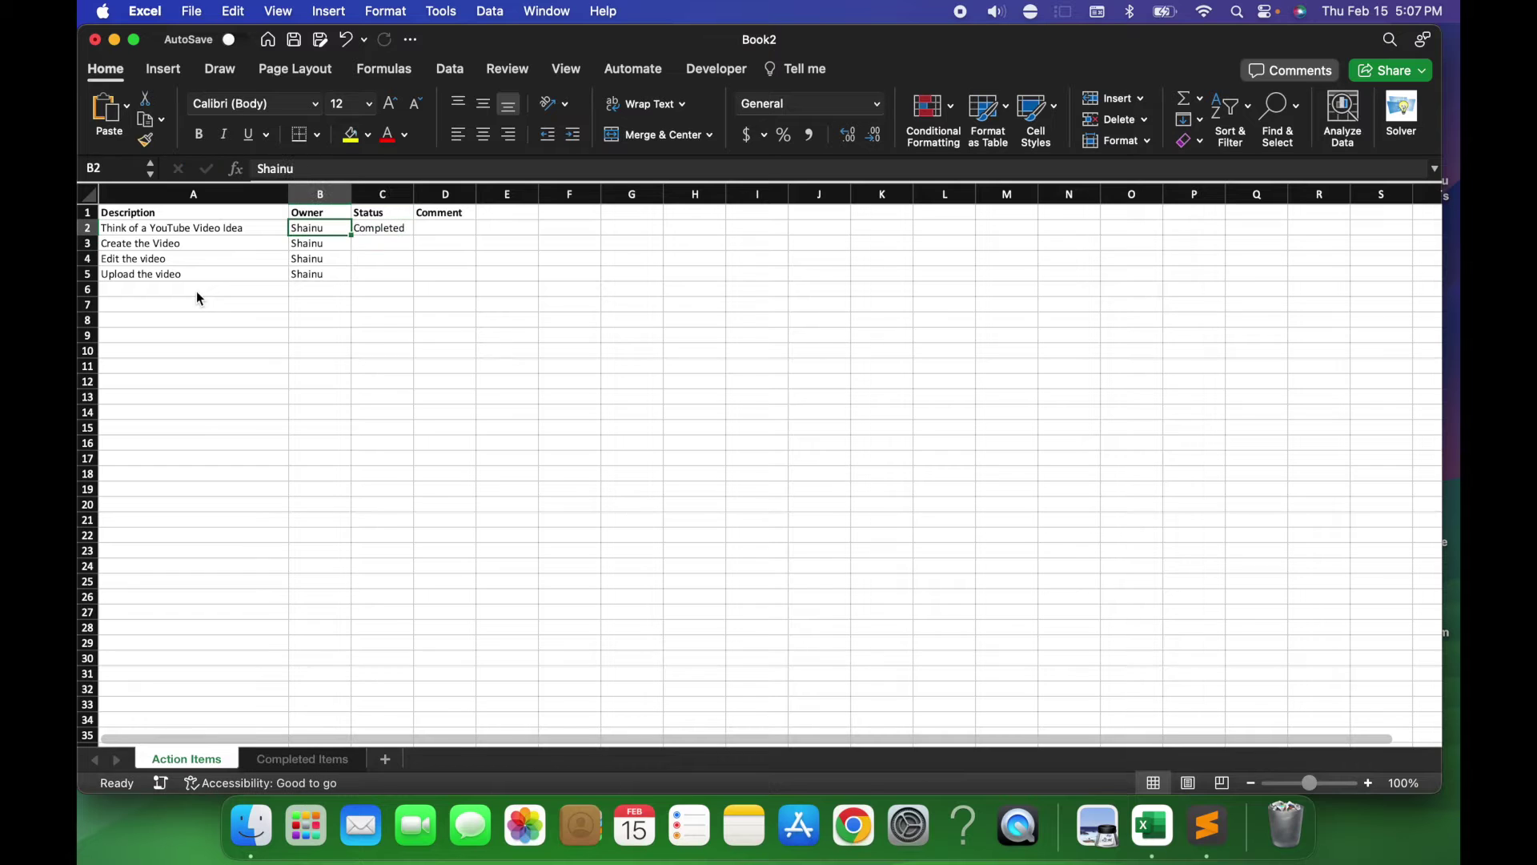
pyautogui.press('Left')
pyautogui.press('Right')
pyautogui.press('Right')
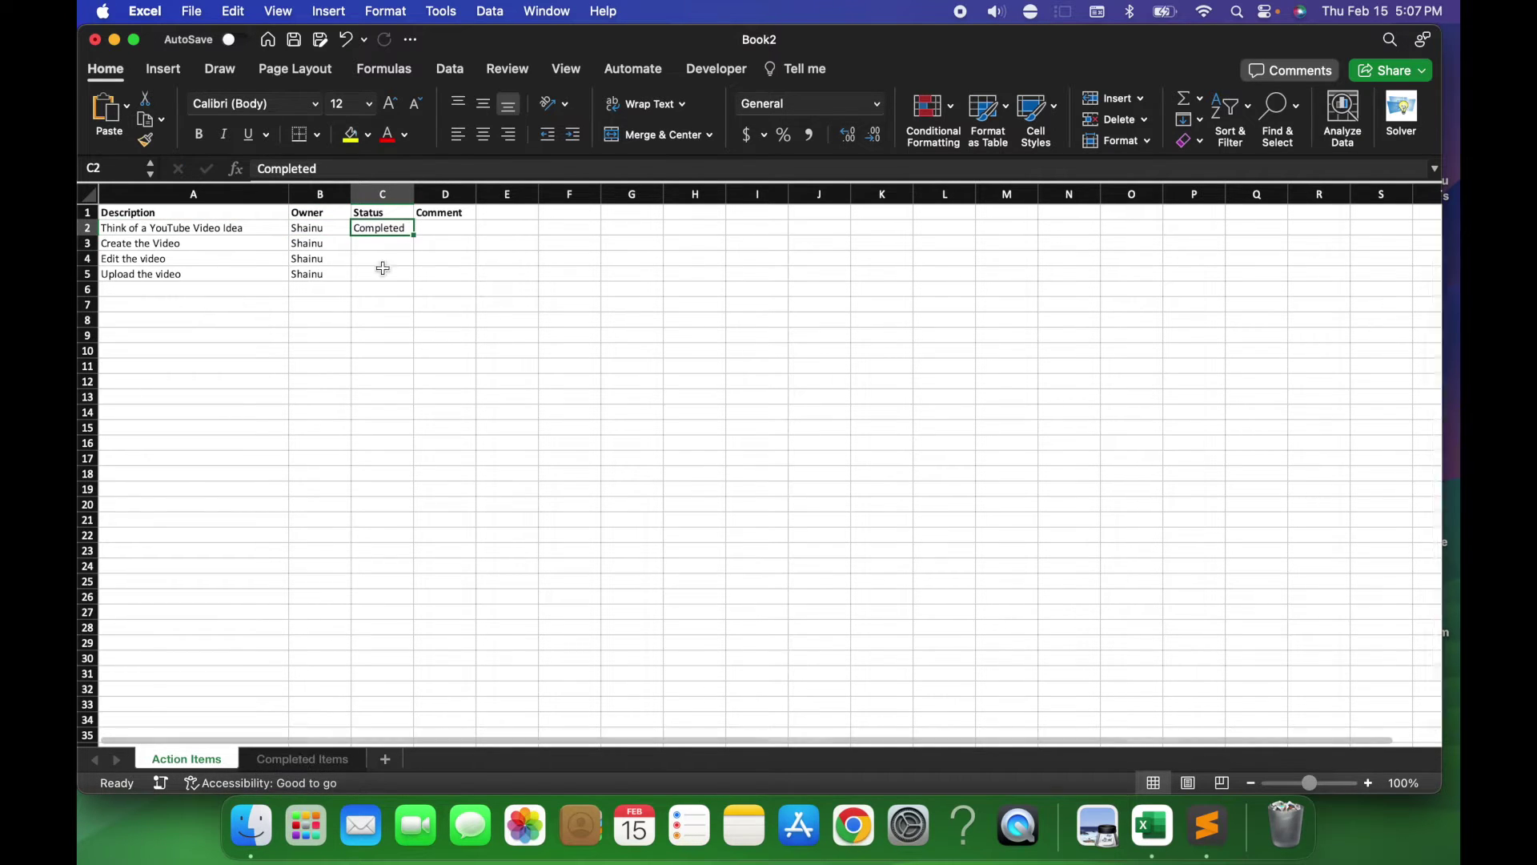
# Copy the first action-item row, then cancel the pending copy.
pyautogui.click(90, 230)
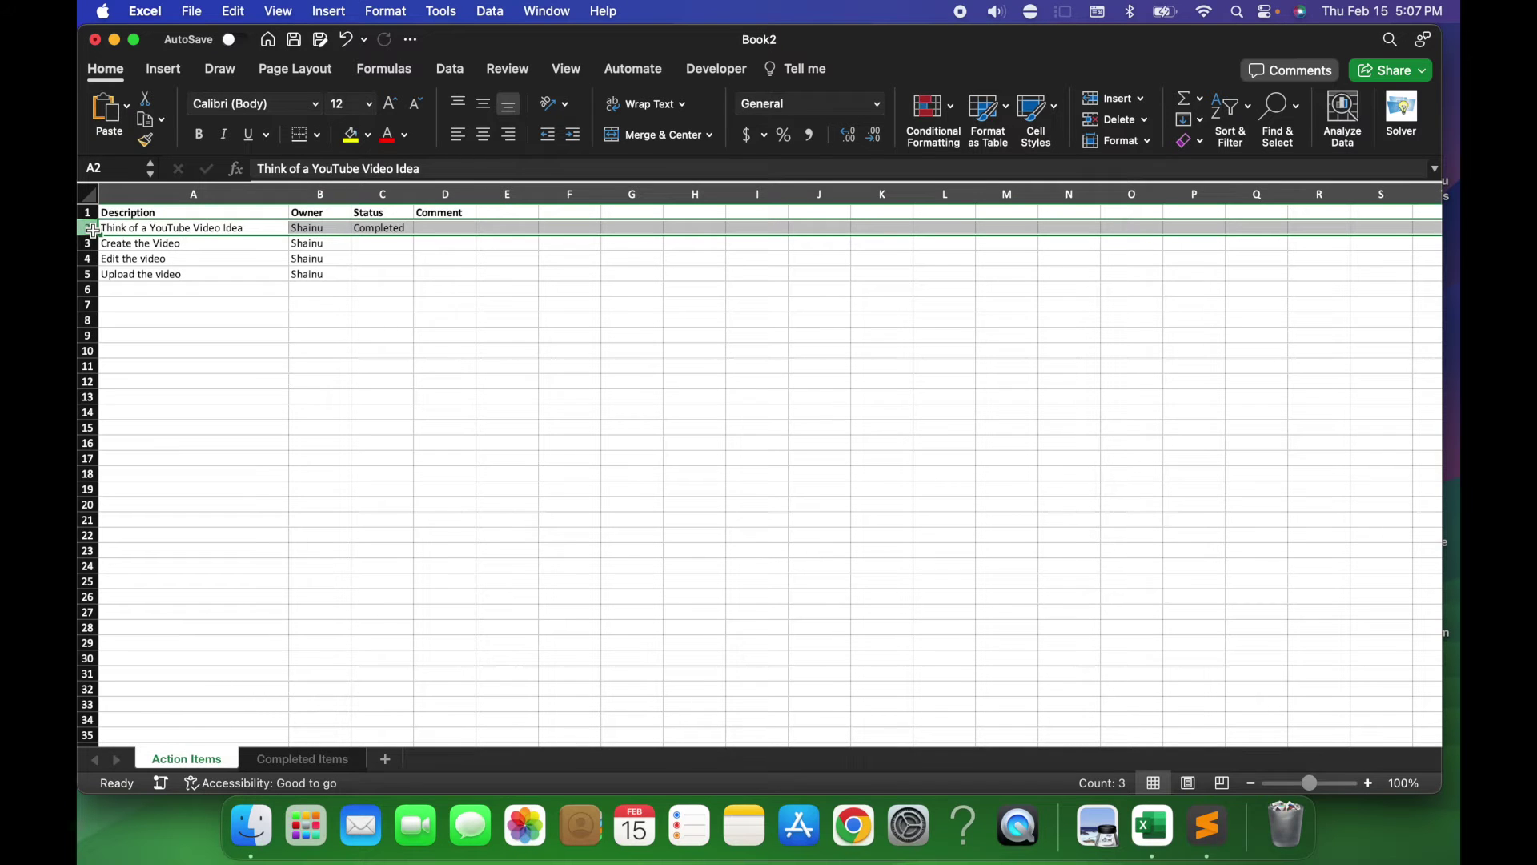
pyautogui.press('super+c')
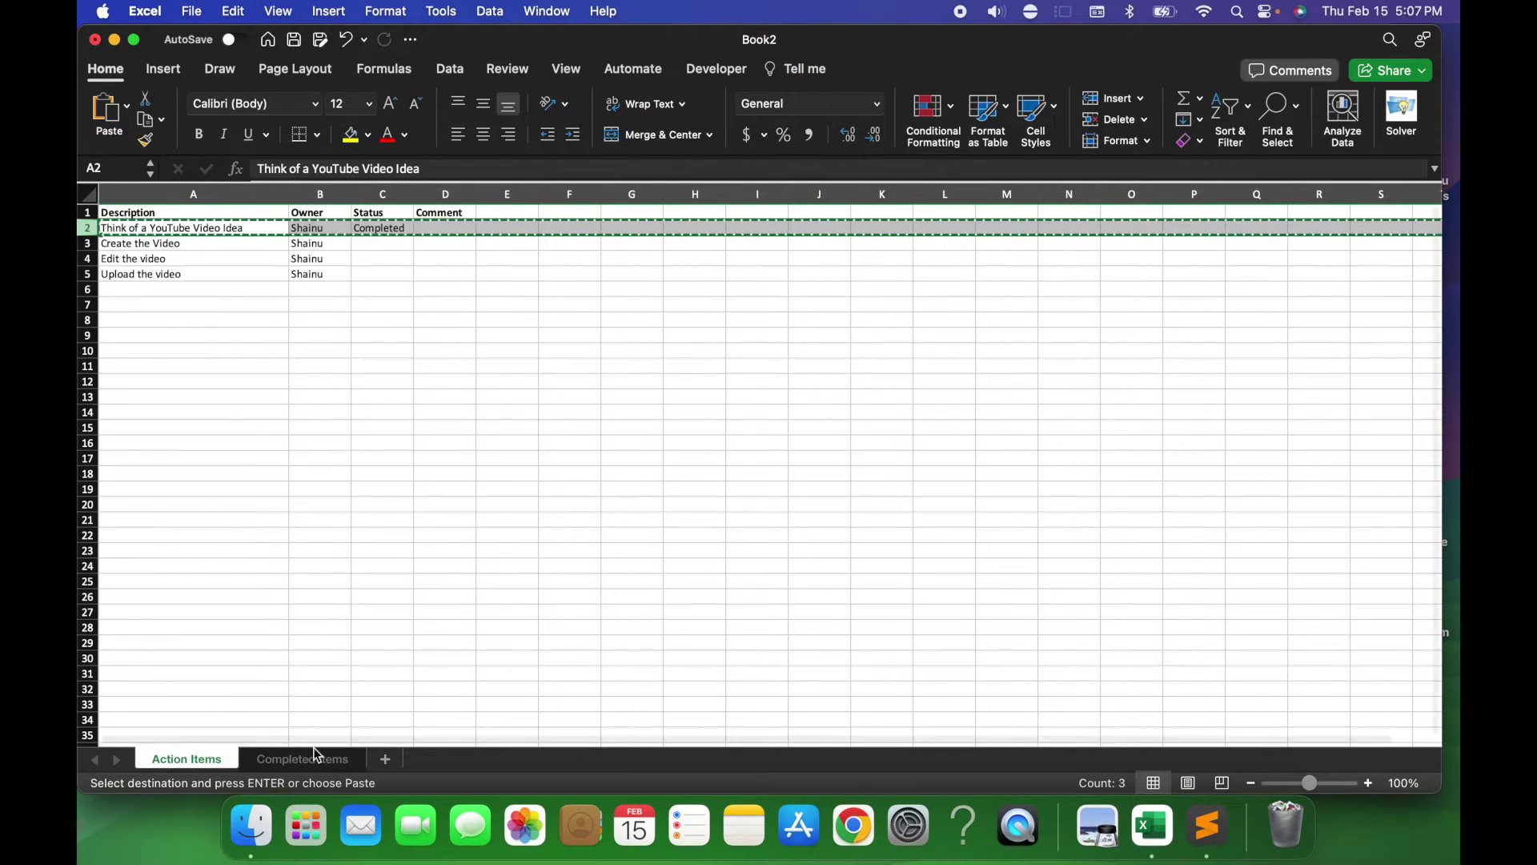
pyautogui.click(302, 309)
pyautogui.press('Escape')
# Clear the Completed status from C2 and show the Developer tab.
pyautogui.click(383, 229)
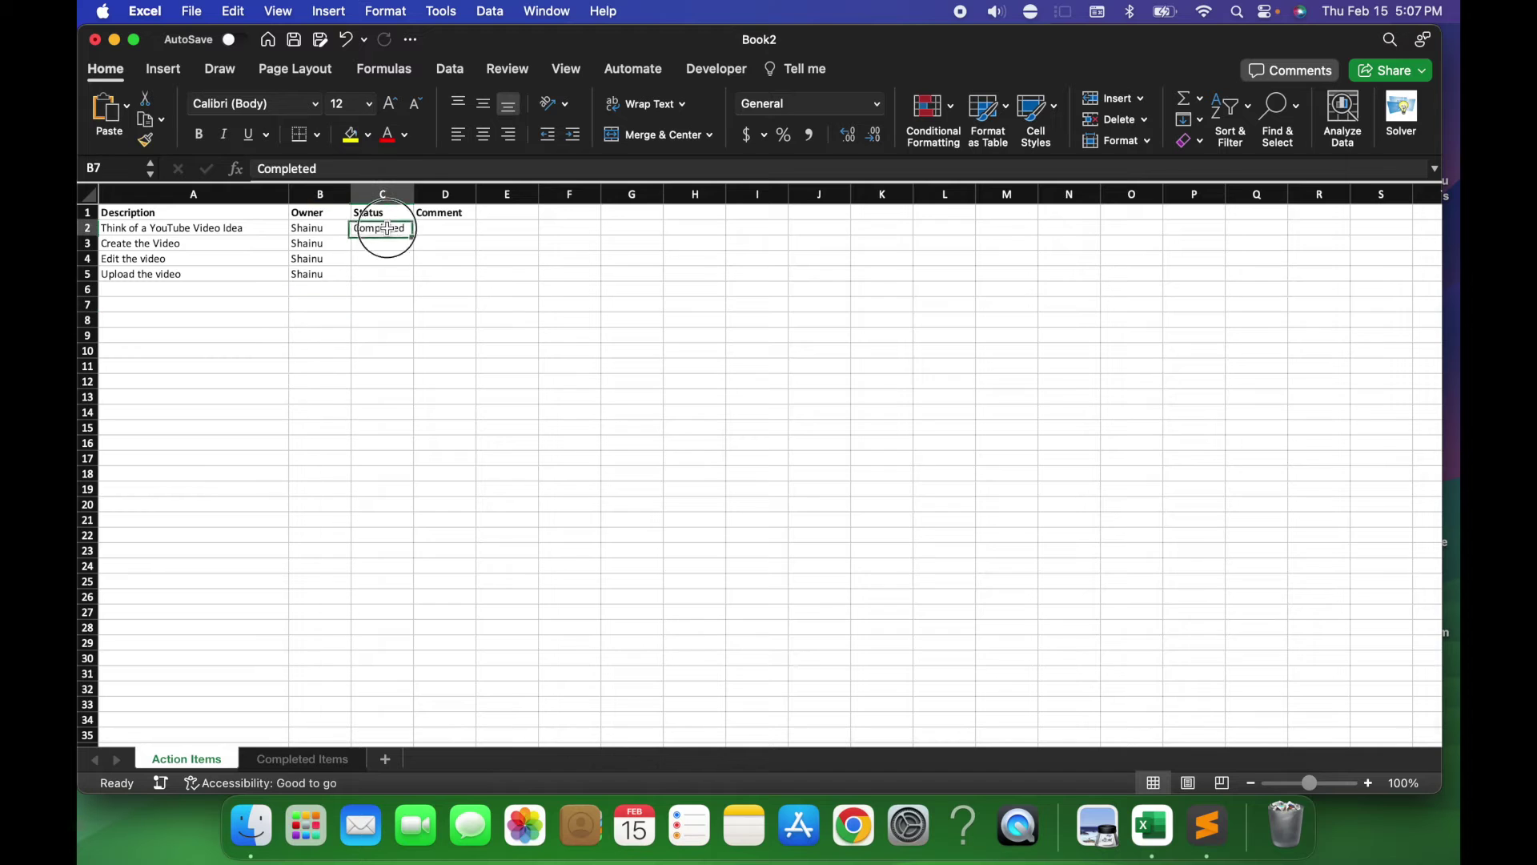
pyautogui.press('Delete')
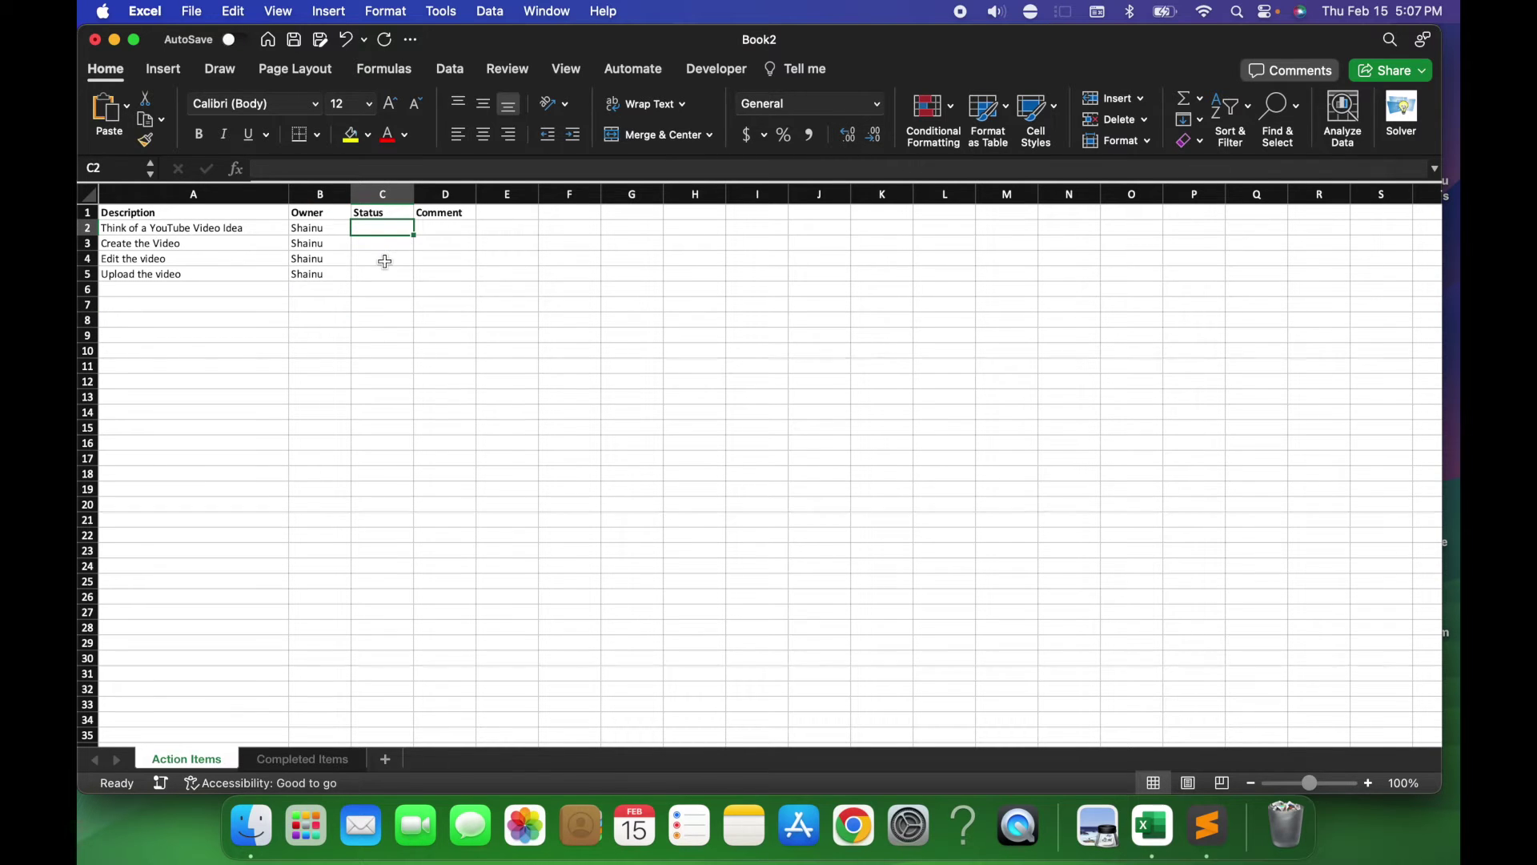
pyautogui.click(745, 73)
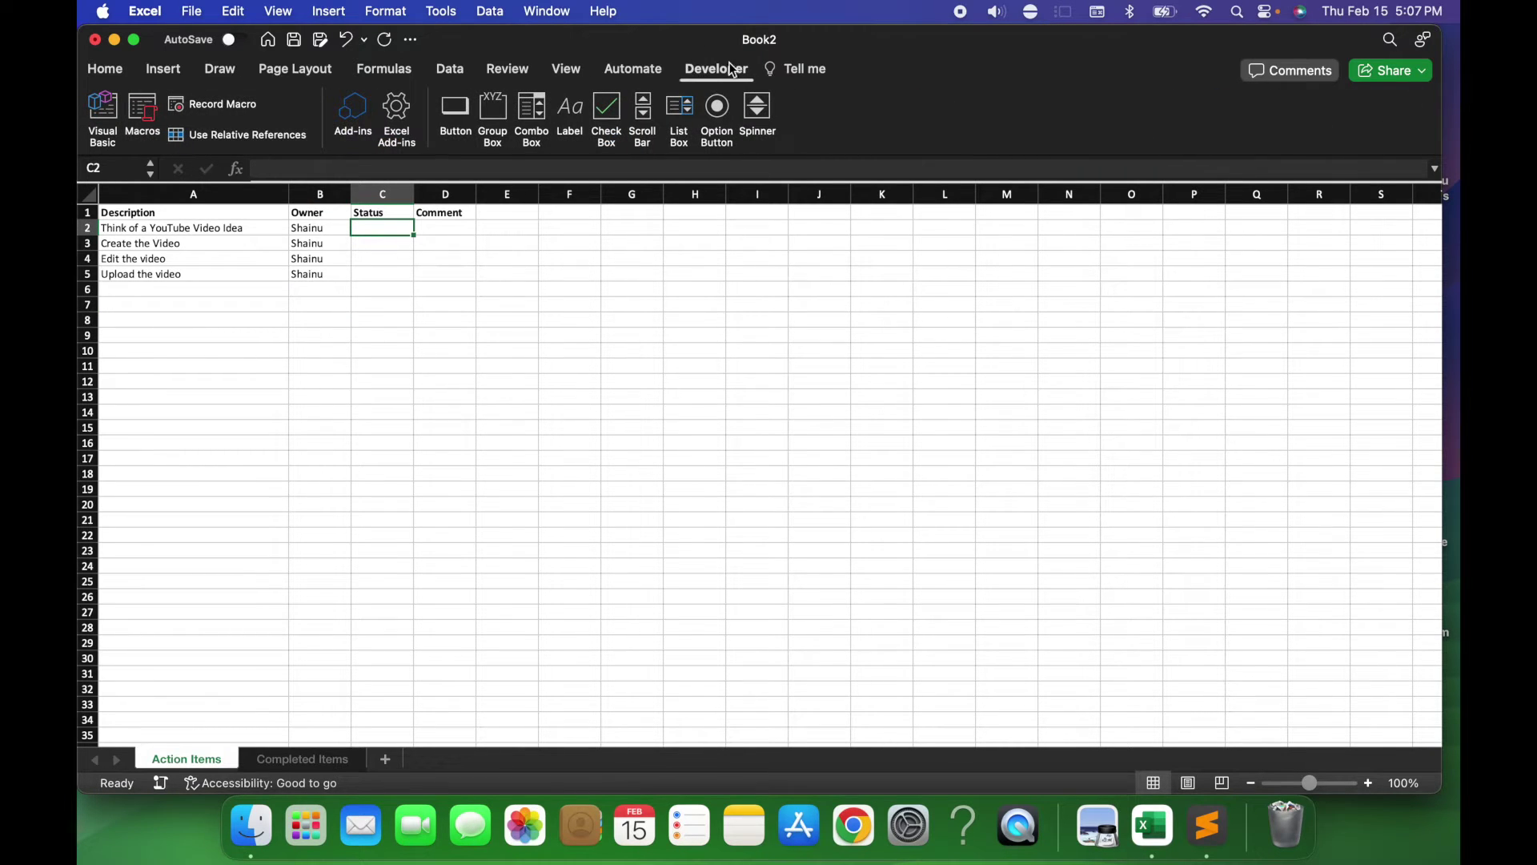
# Confirm the Developer tab is enabled in Excel Preferences, then open the Visual Basic editor.
pyautogui.click(152, 17)
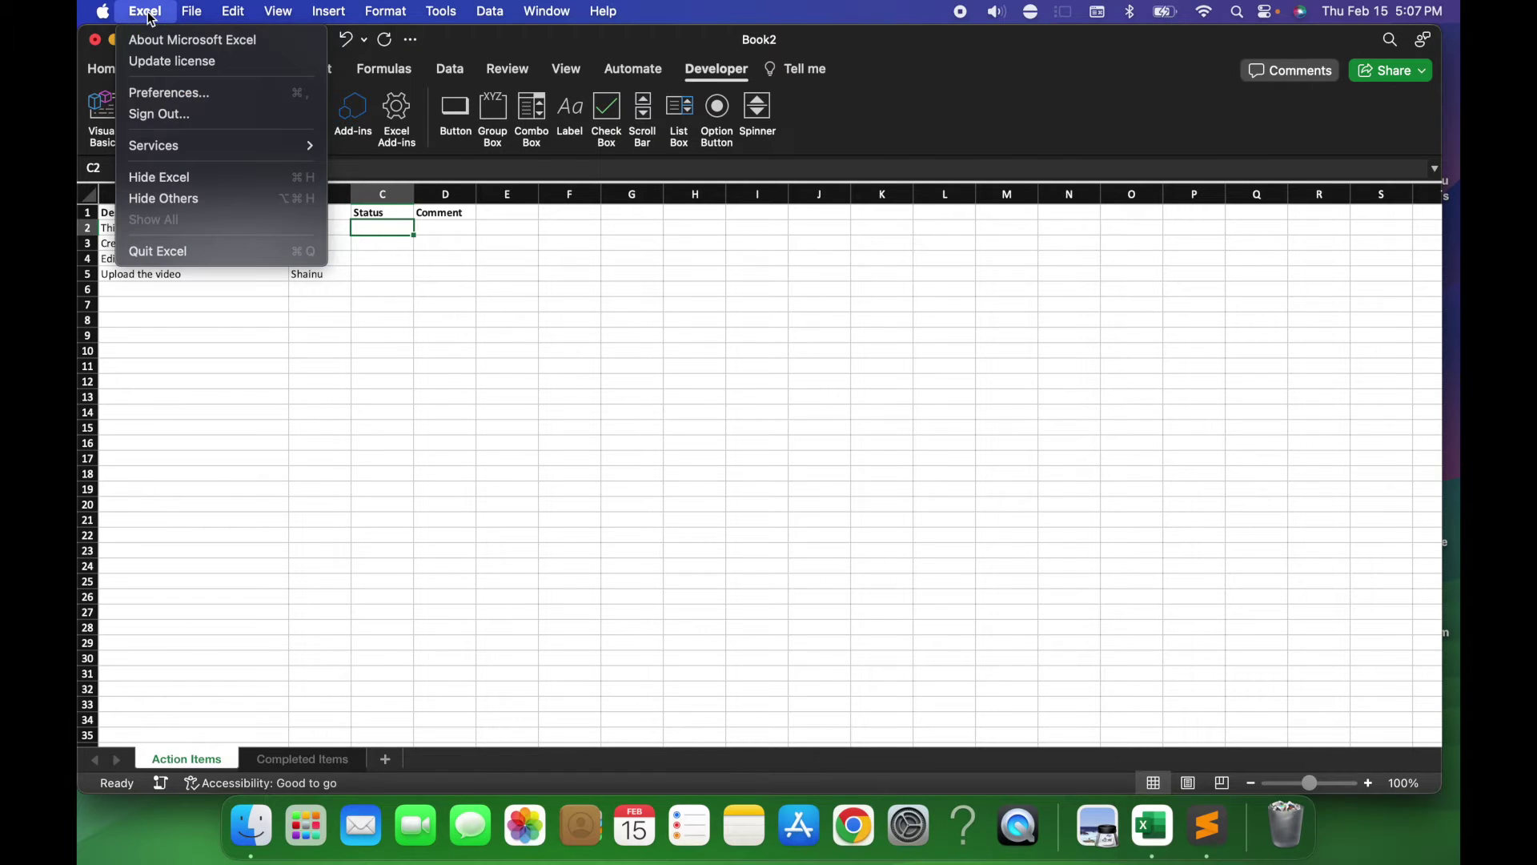
pyautogui.click(160, 91)
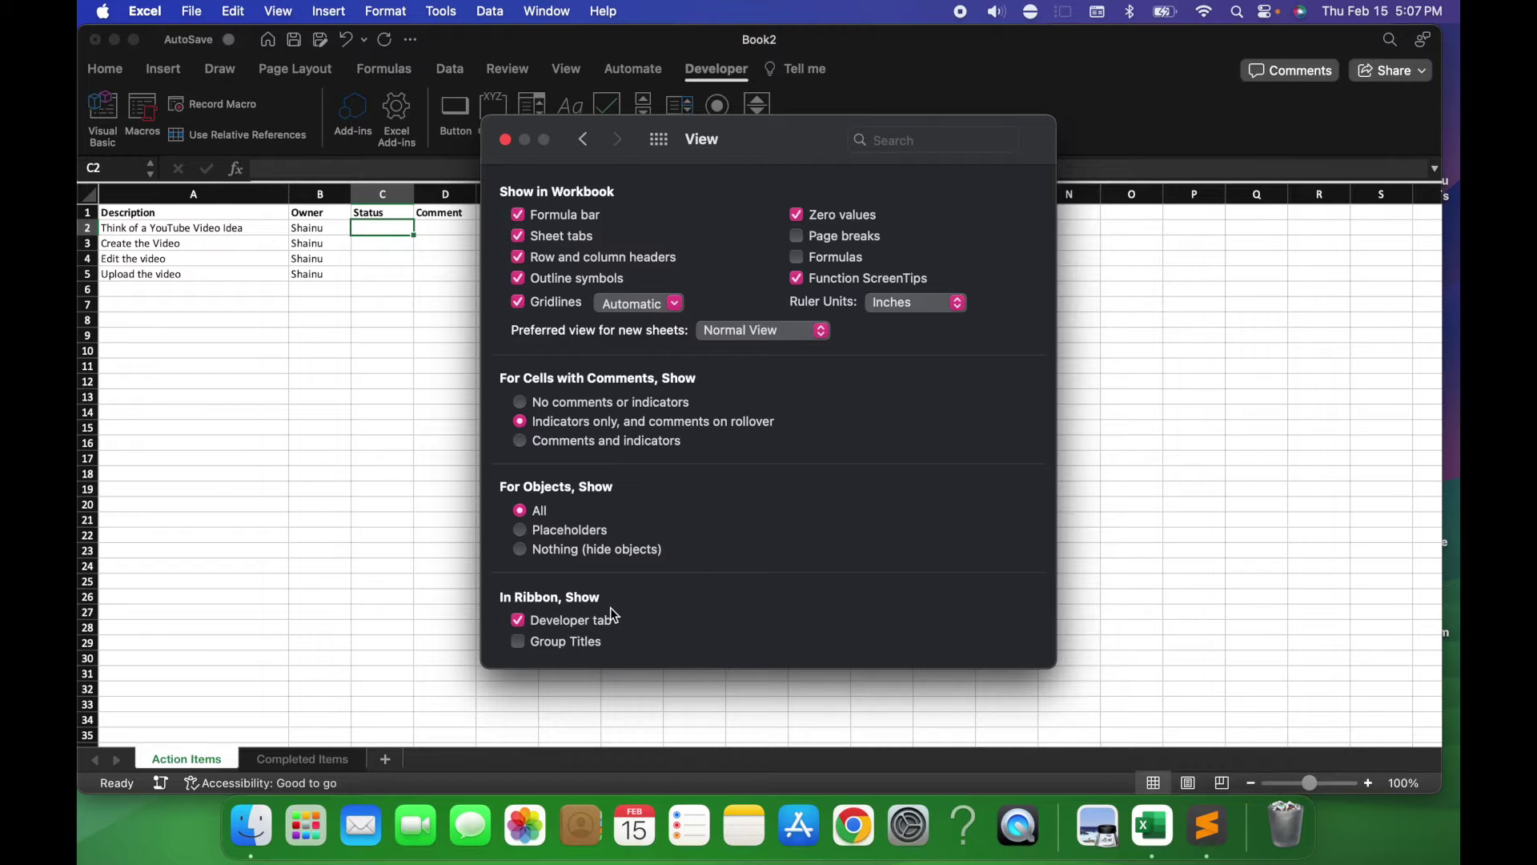
pyautogui.click(506, 139)
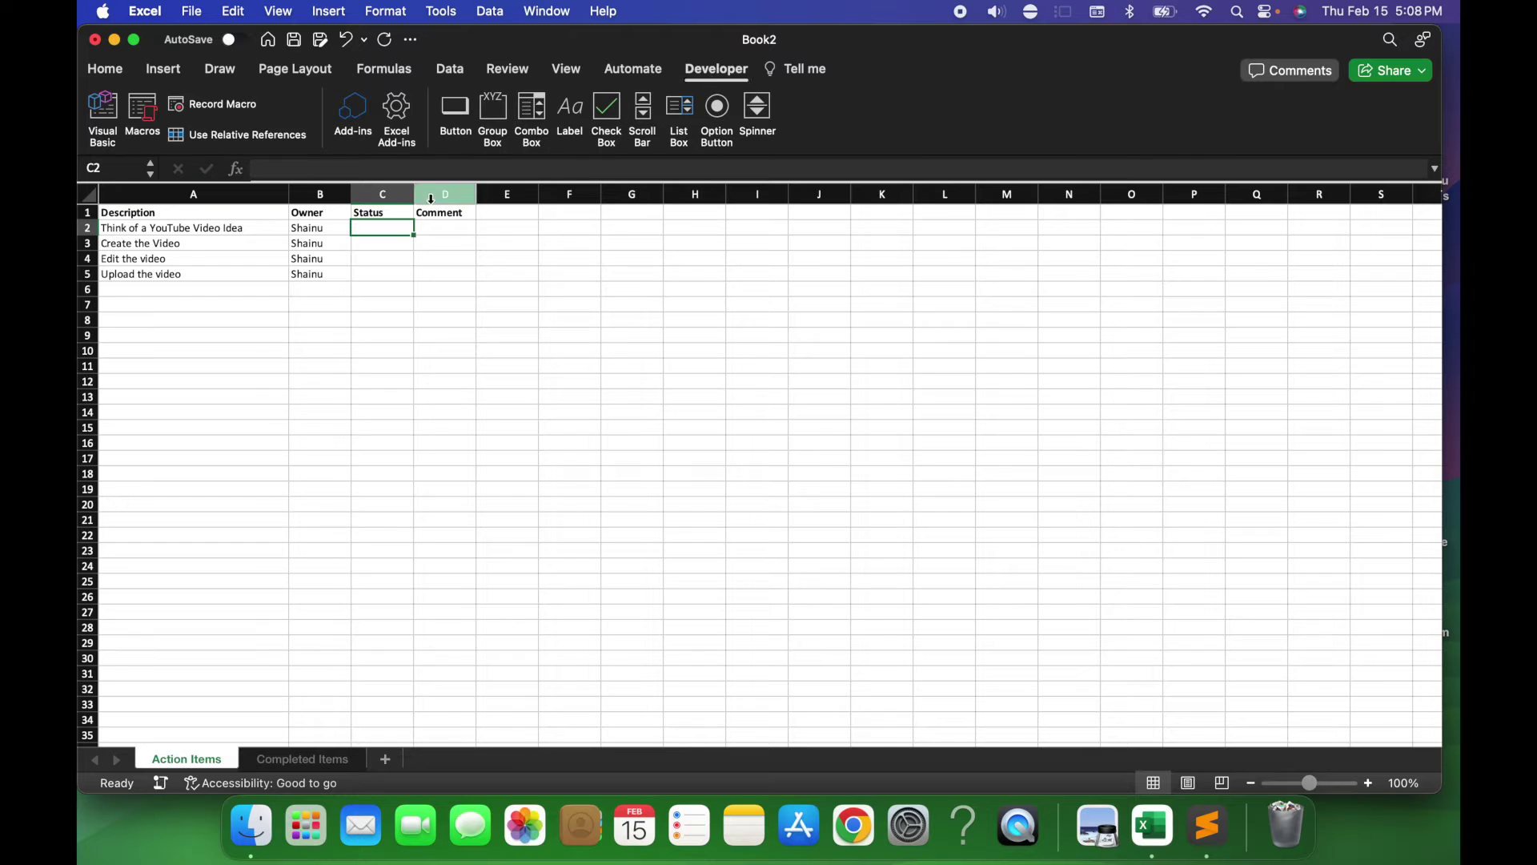
pyautogui.click(103, 108)
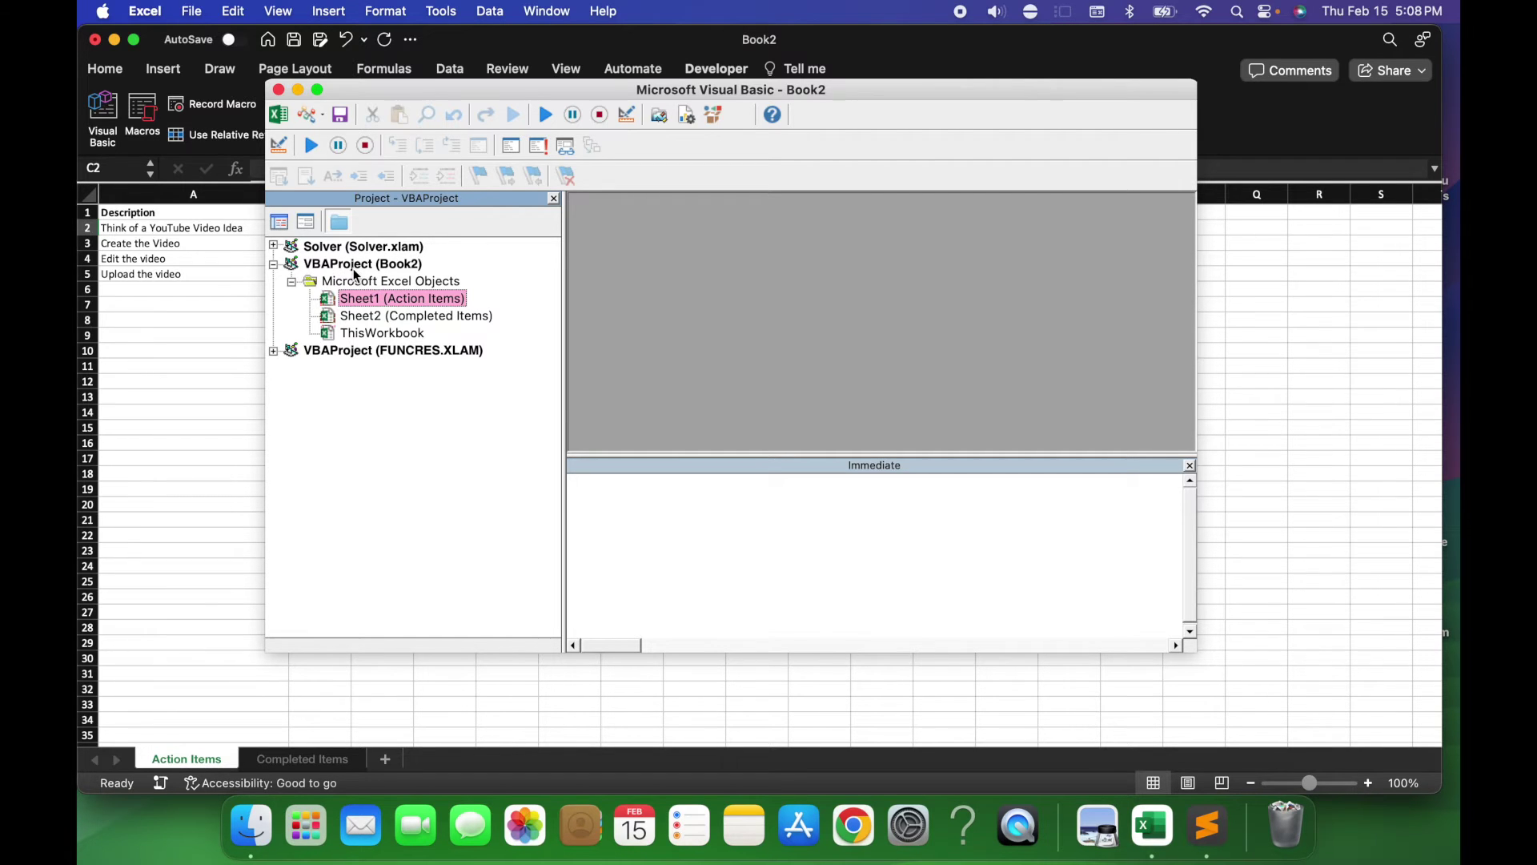
# Insert Module1 into VBAProject (Book2) and paste the MoveBasedOnValue macro into it.
pyautogui.click(357, 269)
pyautogui.rightClick(355, 267)
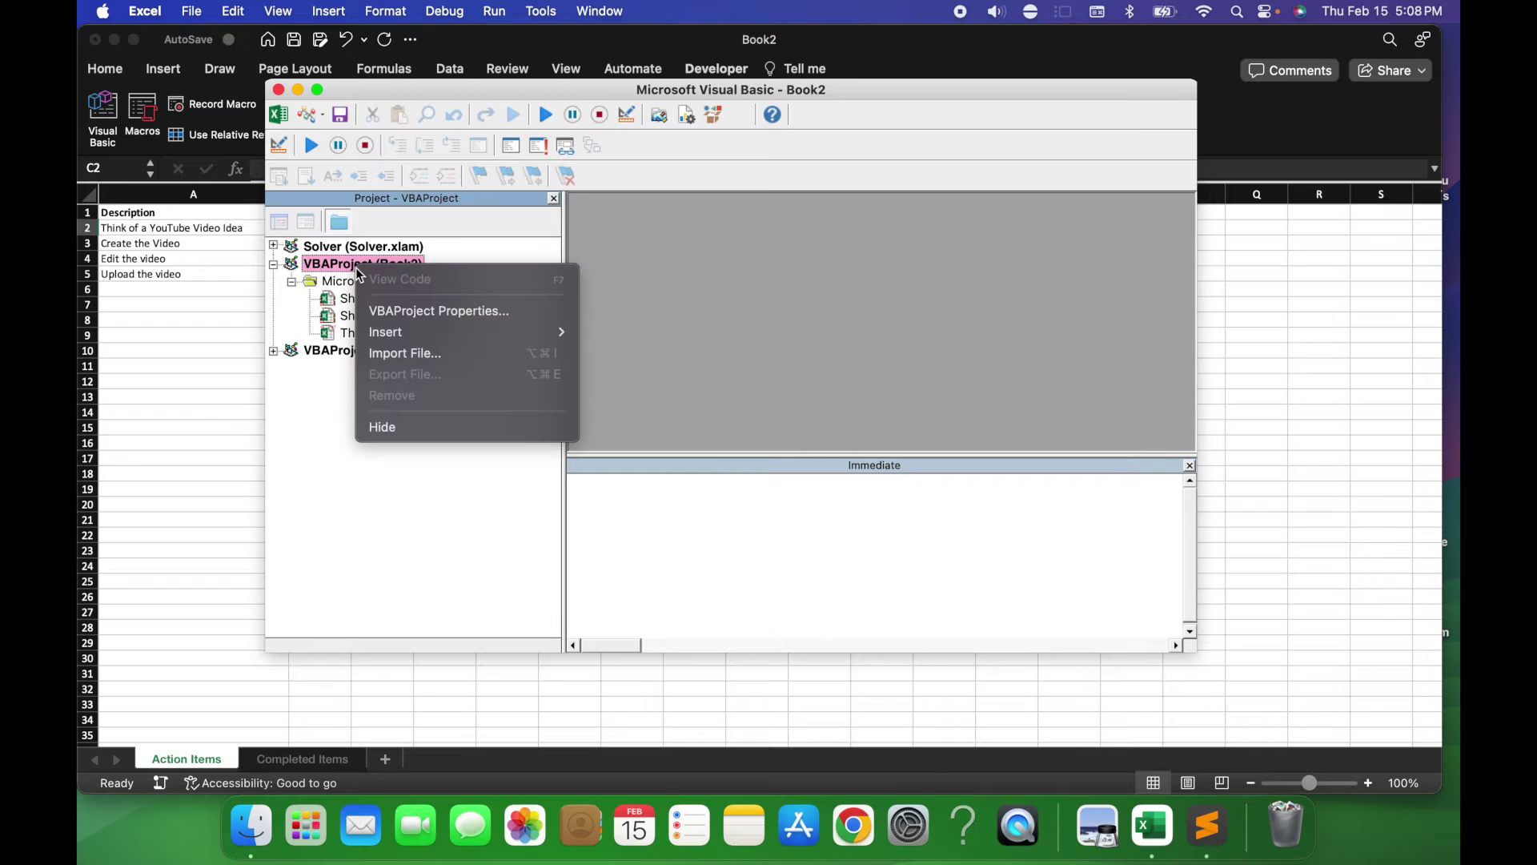
pyautogui.moveTo(501, 333)
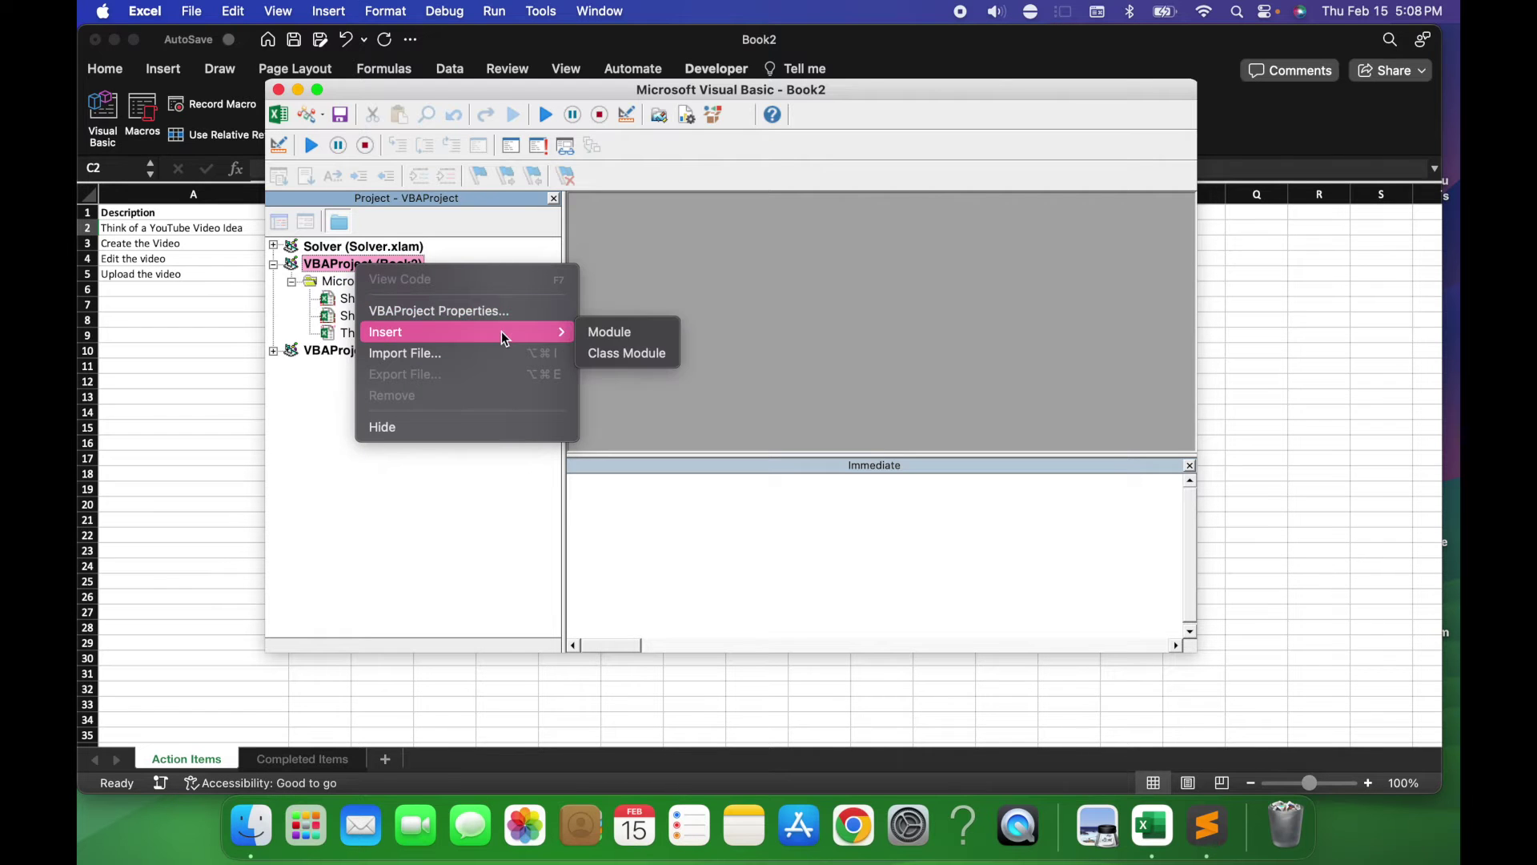
pyautogui.click(608, 331)
pyautogui.press('super+v')
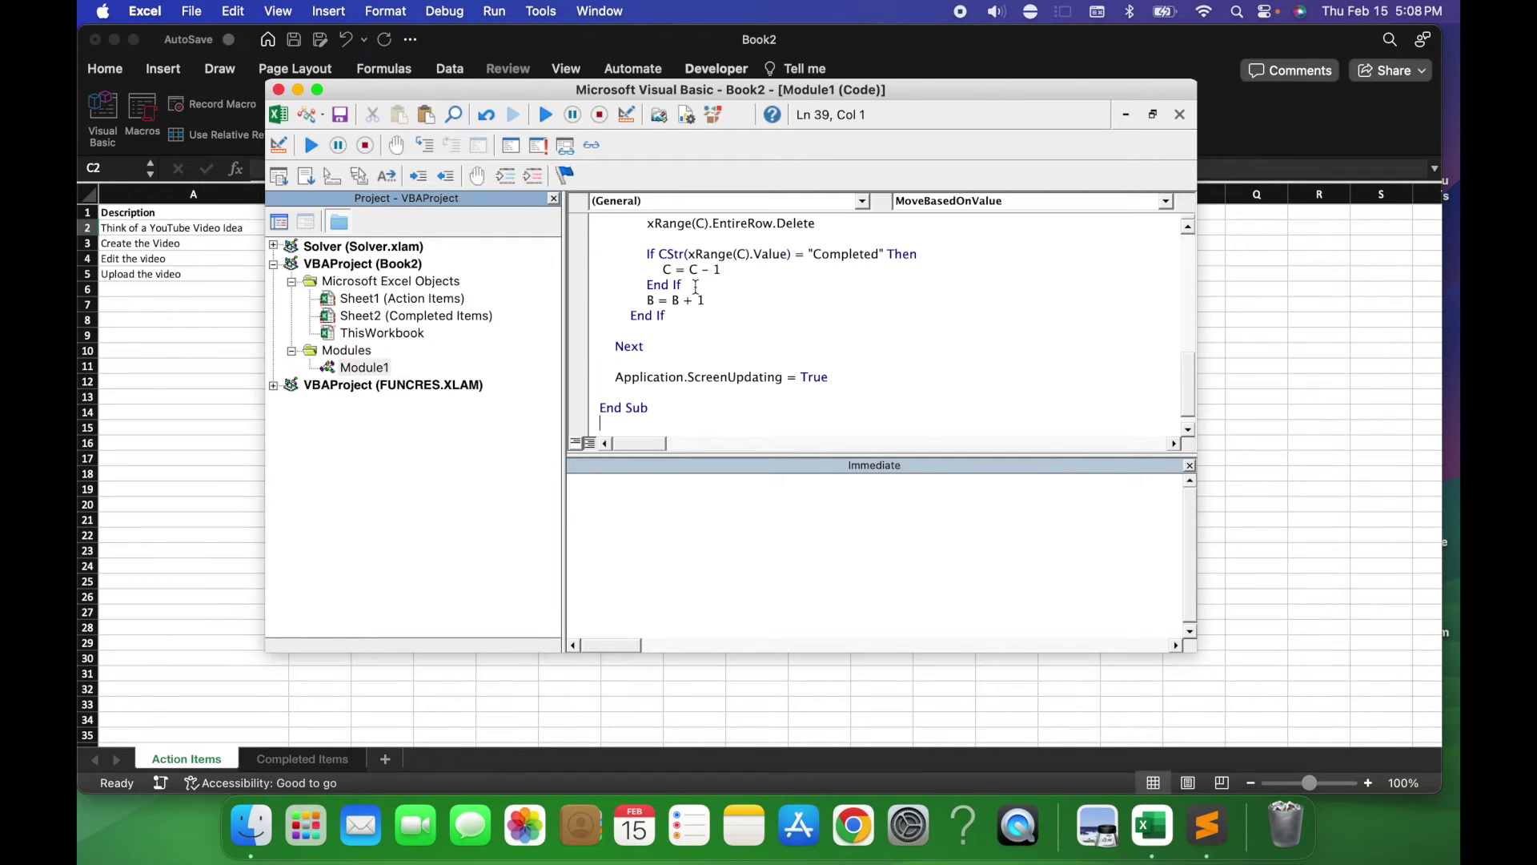
pyautogui.scroll(10, 696, 286)
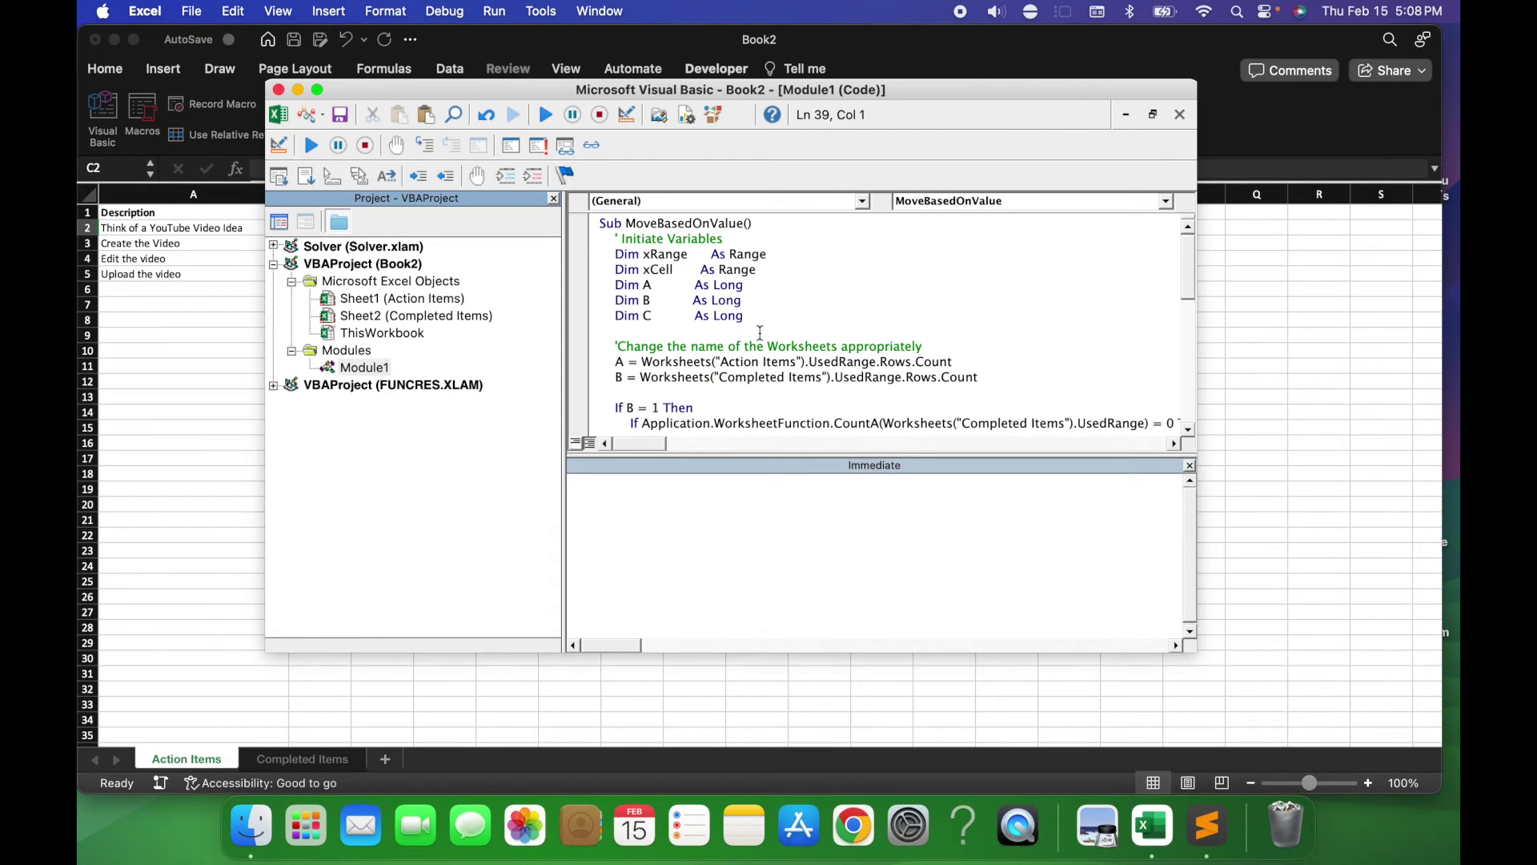
pyautogui.click(773, 360)
# Paste a Worksheet_Change handler calling MoveBasedOnValue into Sheet1 (Action Items), then close the editor.
pyautogui.doubleClick(405, 299)
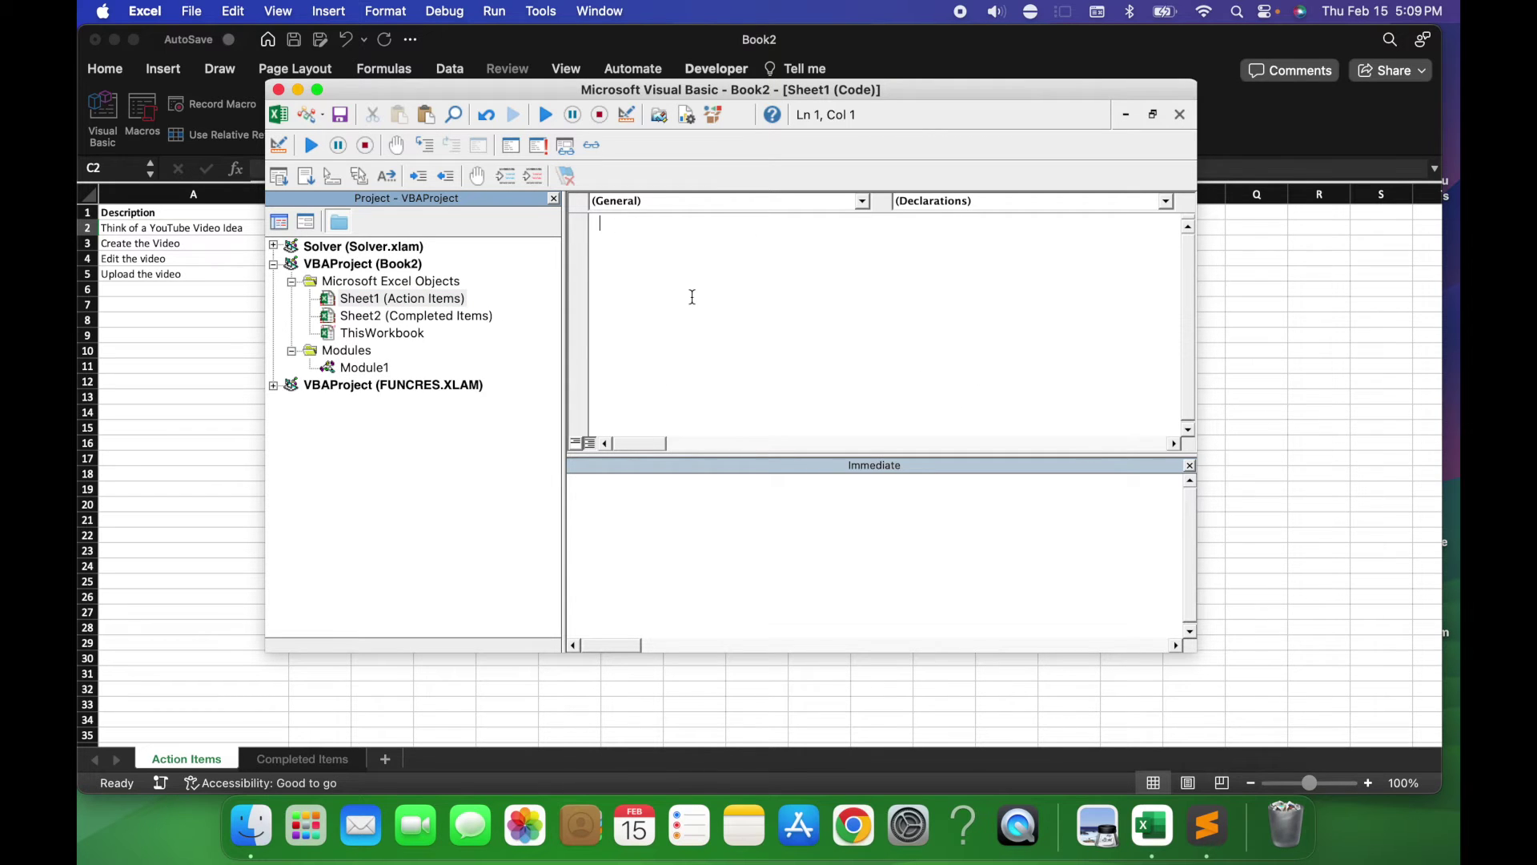
pyautogui.write('Private Sub Worksheet_Change(ByVal Target As Range)     Dim Z As Long     Dim Value As String      On Error Resume Next      \'Change C to the column index where you have the Status.     If Intersect(Target, Range("C:C")) Is Nothing Then Exit Sub      Application.EnableEvents = False      For Z = 1 To Target.Count         If Target(Z).Value > 0 Then             Call MoveBasedOnValue         End If      Next      Application.EnableEvents = True  End Sub')
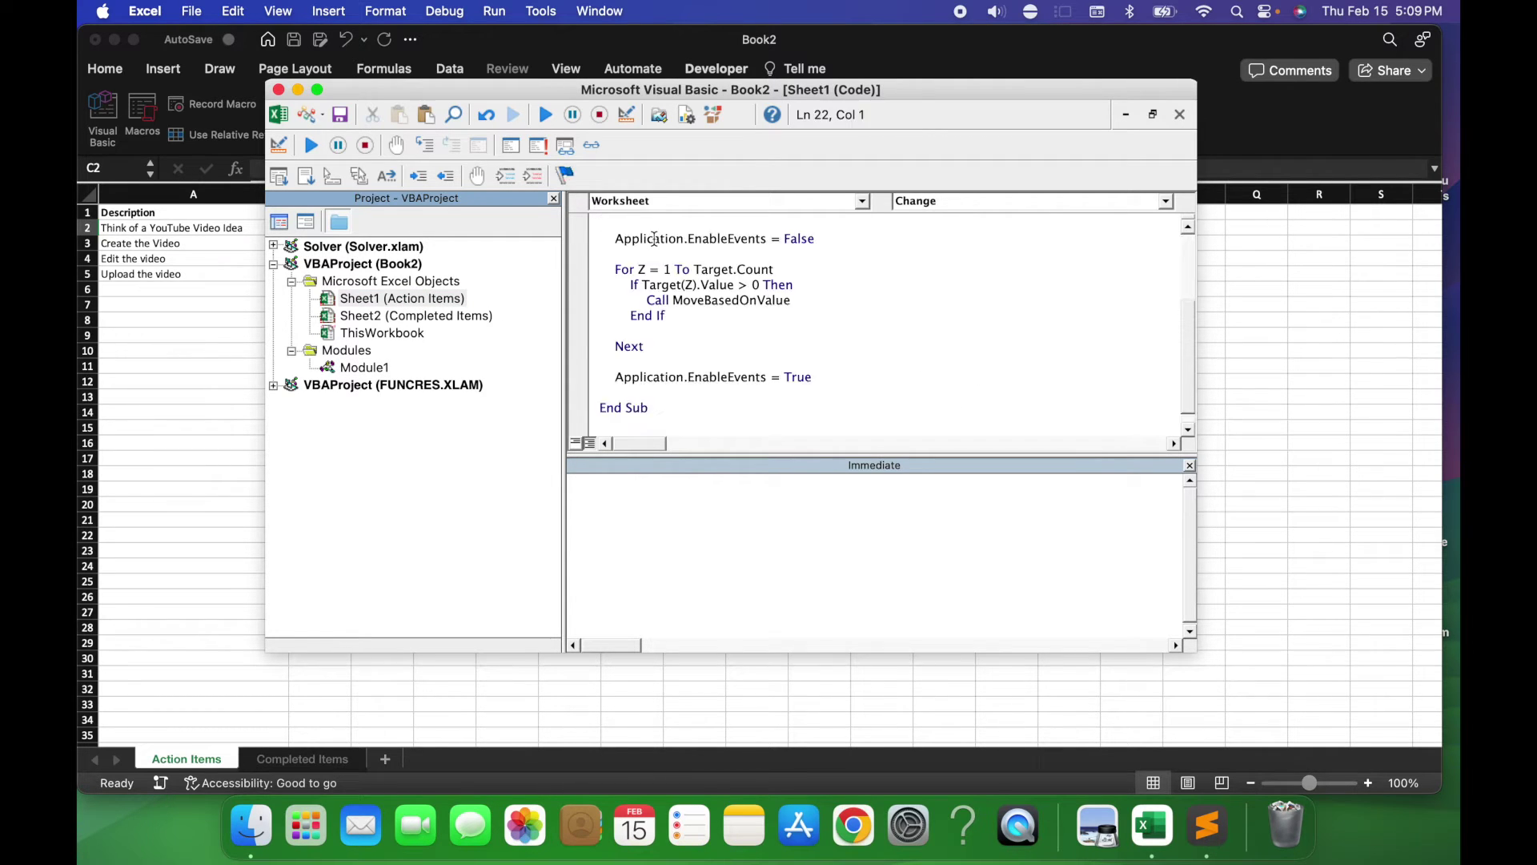
pyautogui.scroll(5, 655, 238)
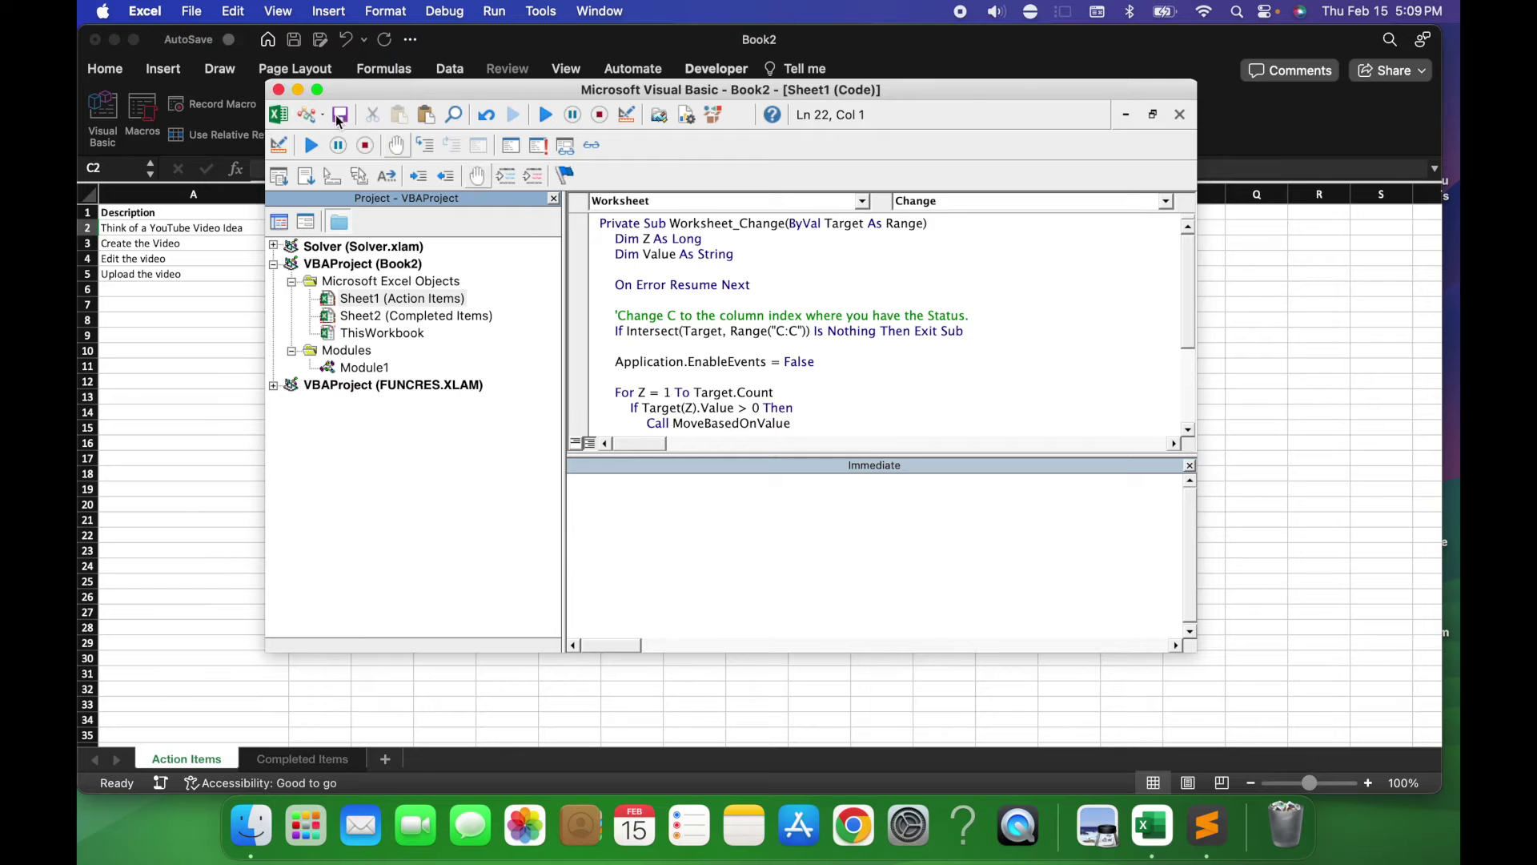
pyautogui.click(278, 90)
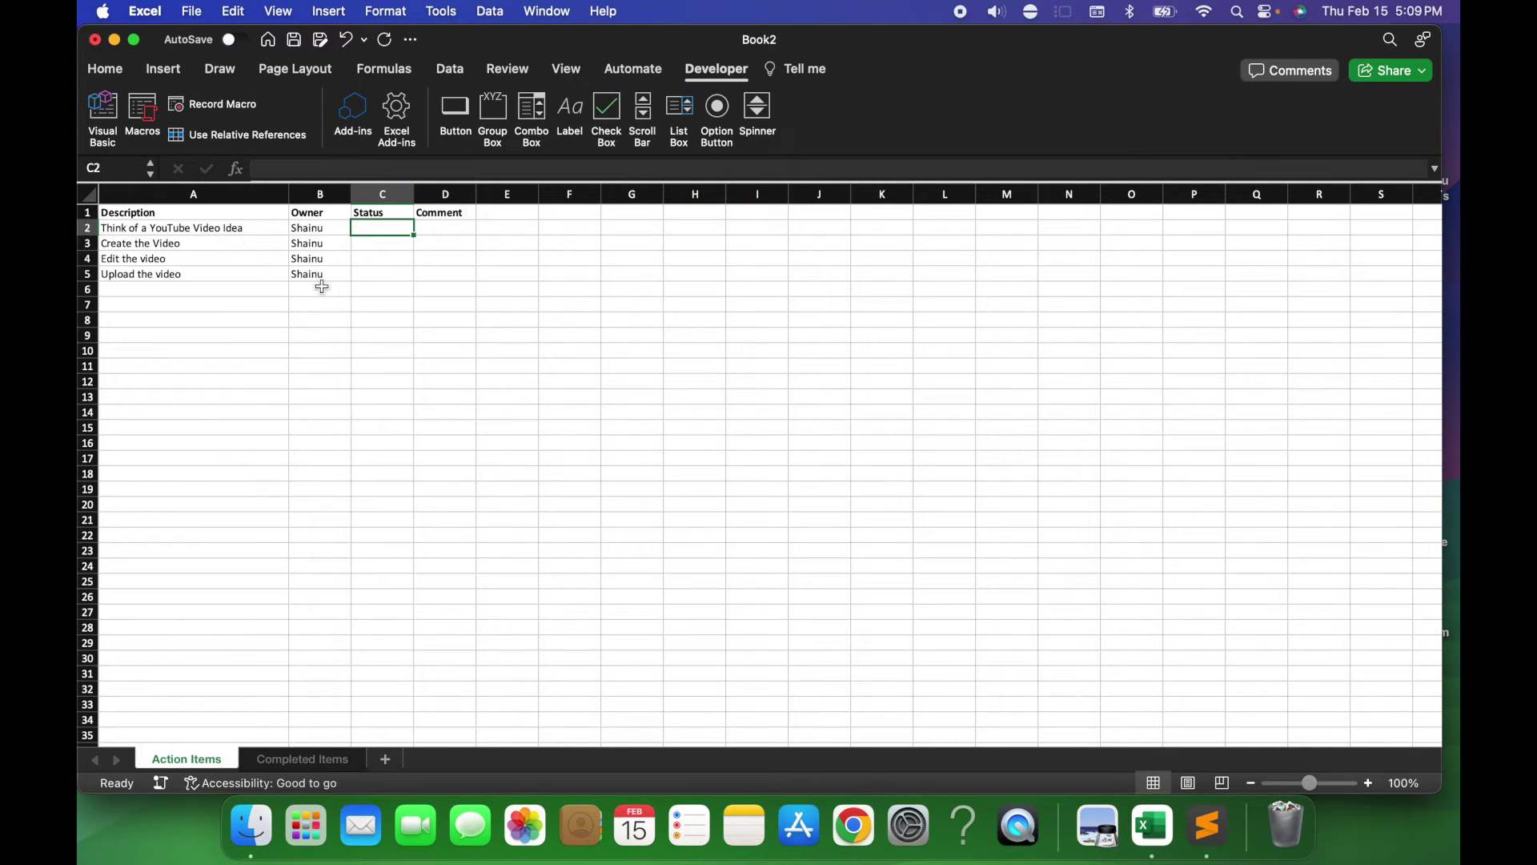
# Save the workbook as YOUTUBE ACTION ITEMS in Excel Macro-Enabled Workbook (.xlsm) format.
pyautogui.press('super+s')
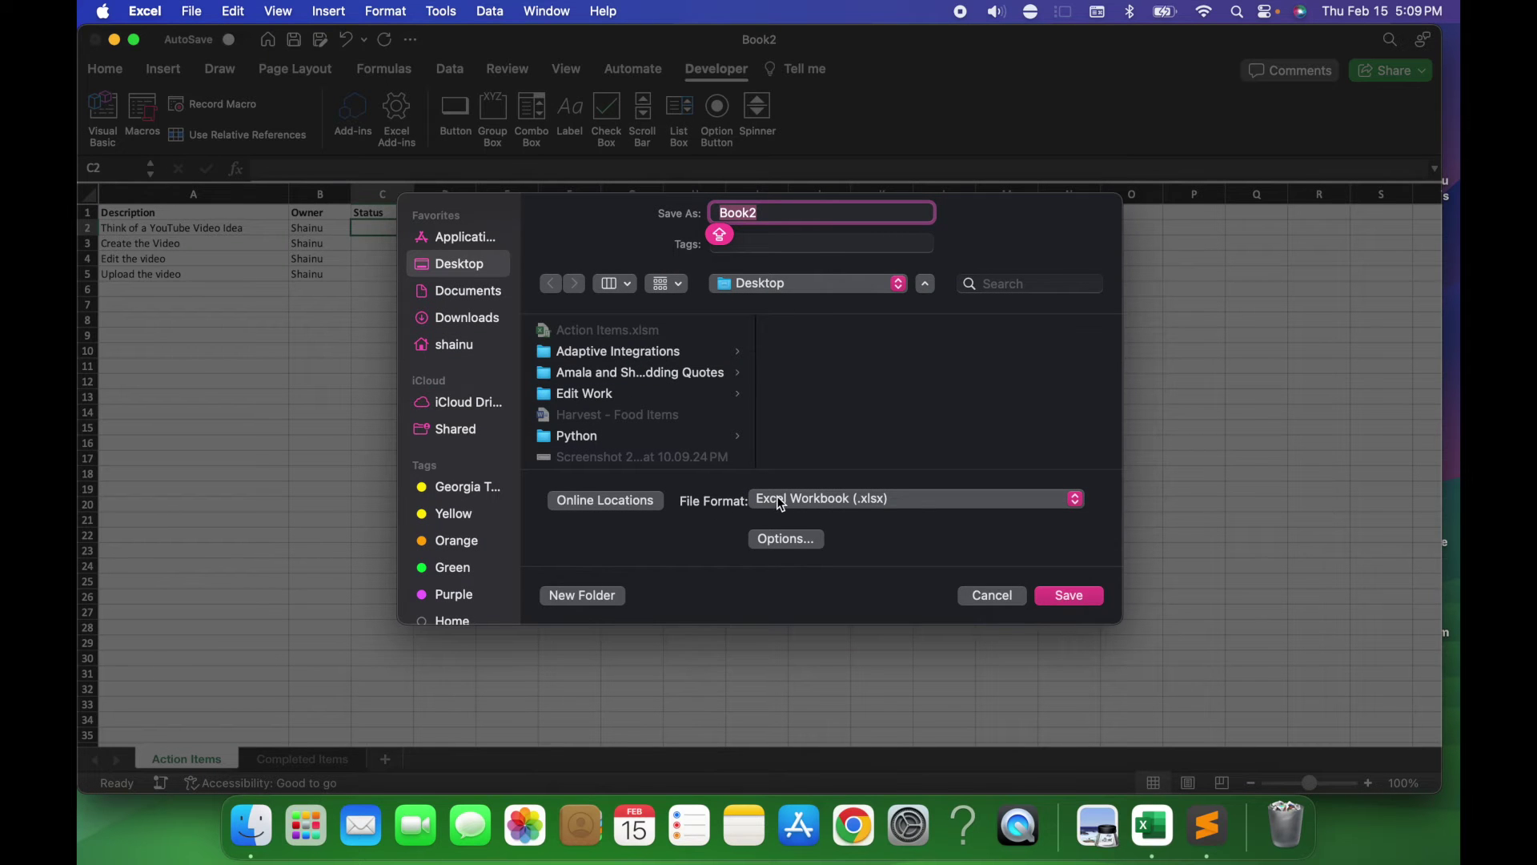
pyautogui.click(854, 507)
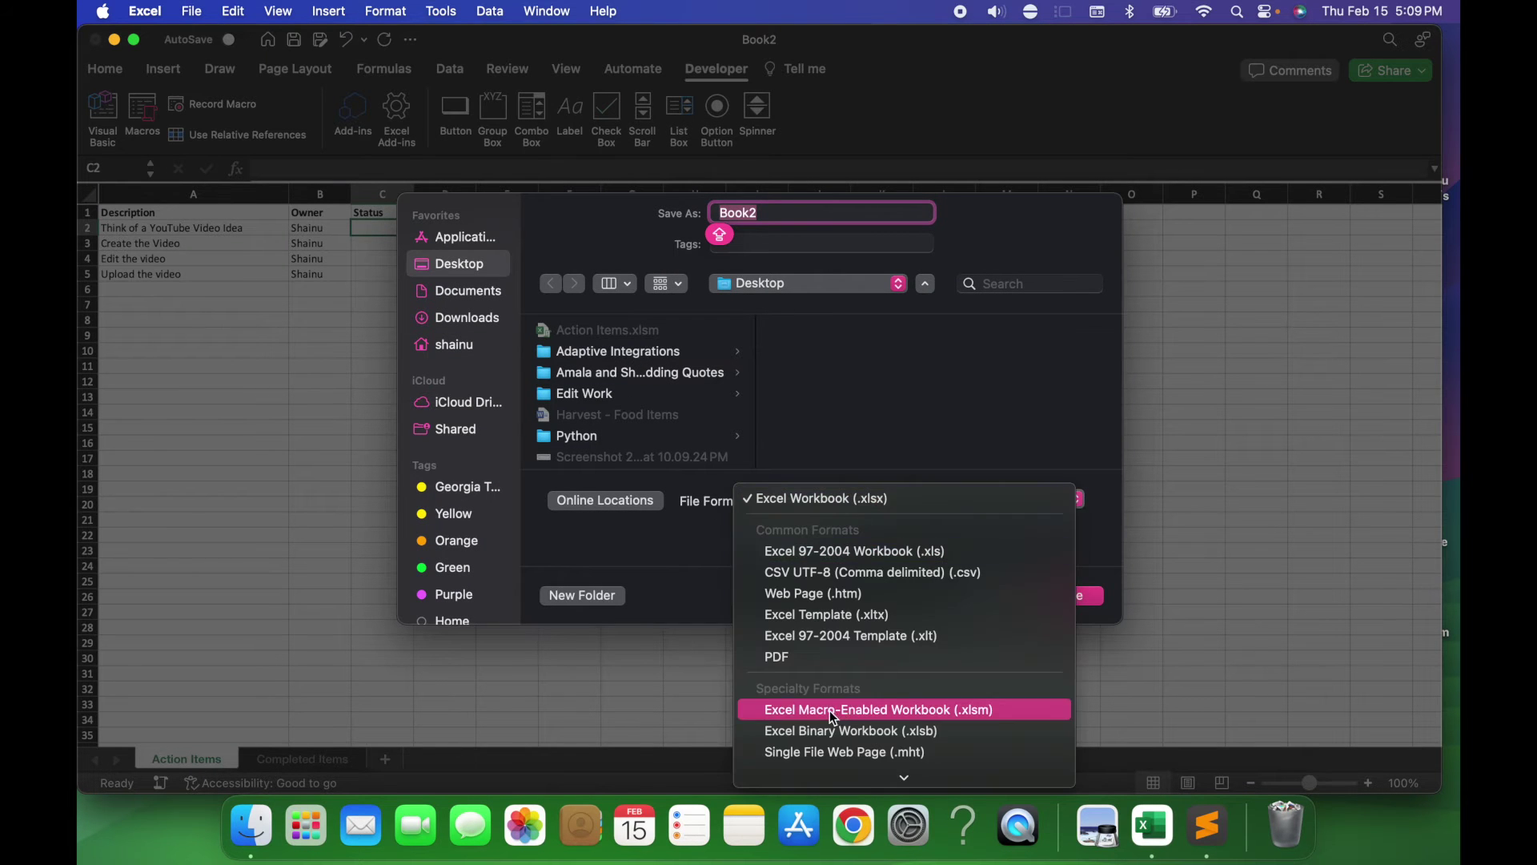
pyautogui.click(905, 709)
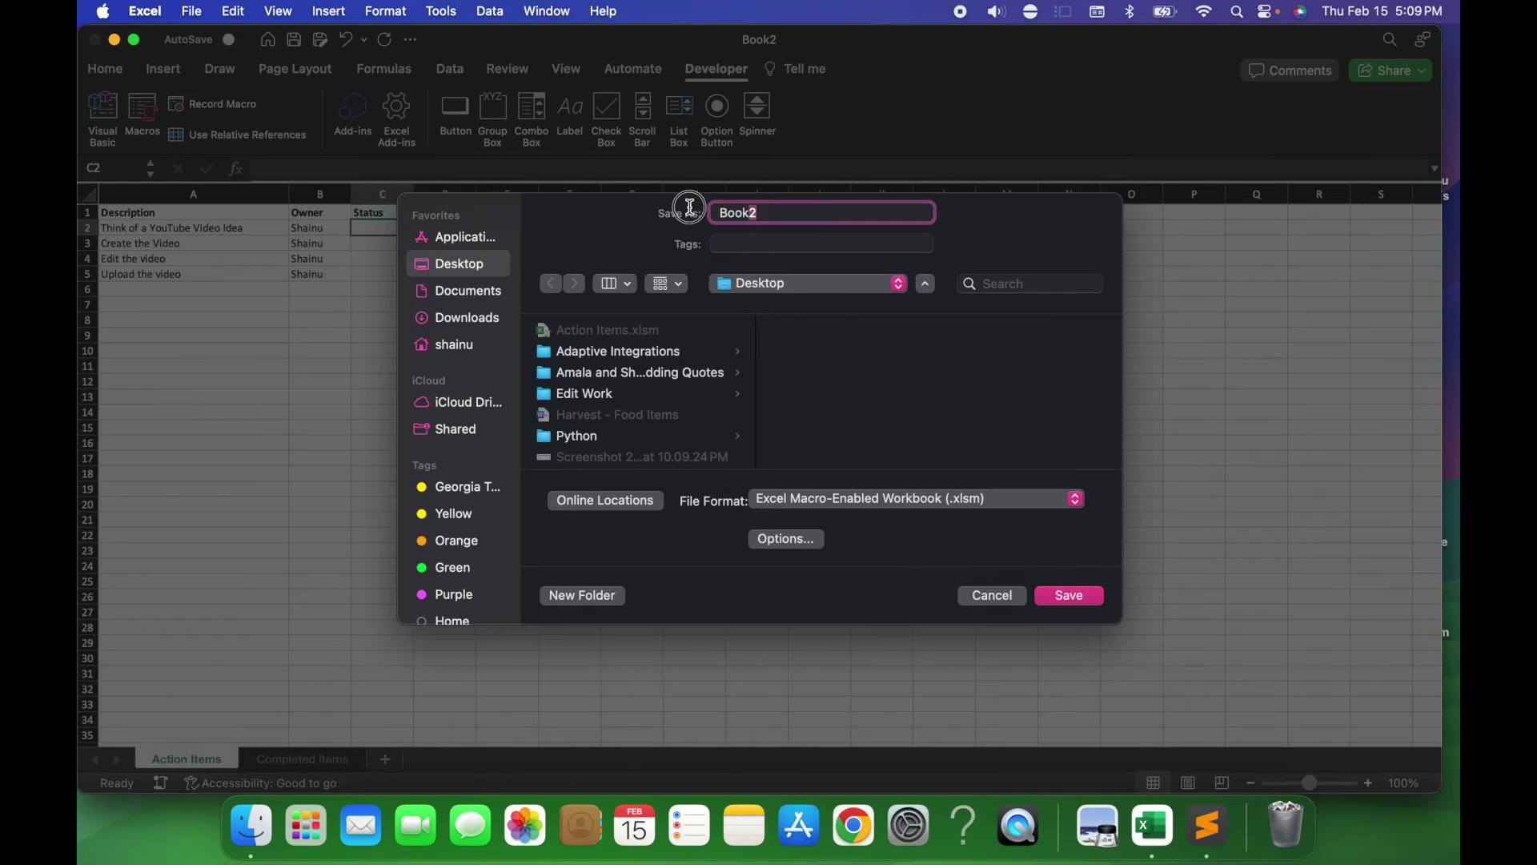
pyautogui.write('YOUTUBE ACTION ITEMS')
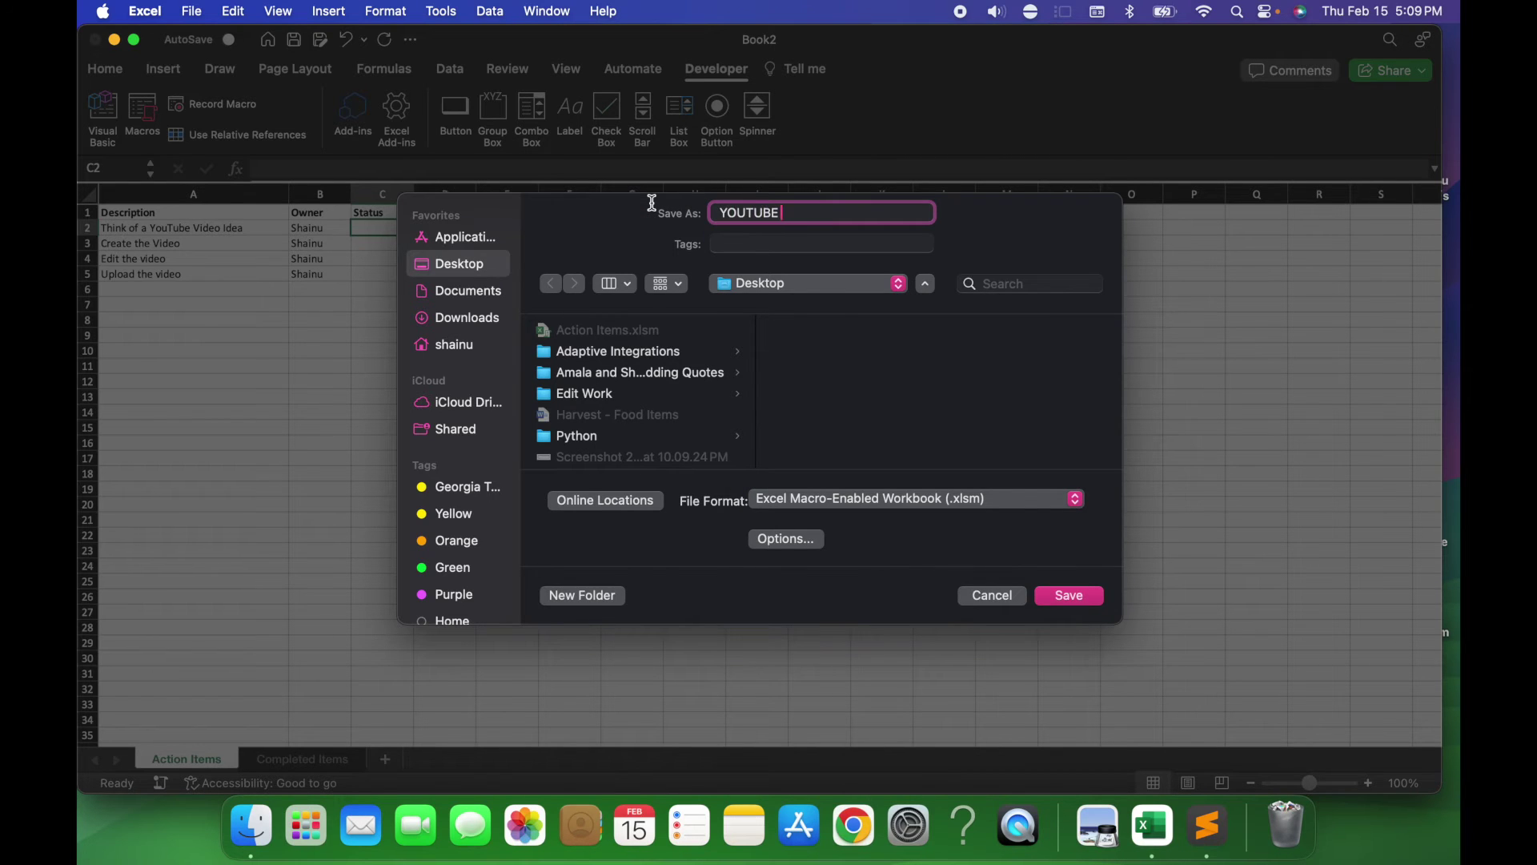
pyautogui.click(1071, 596)
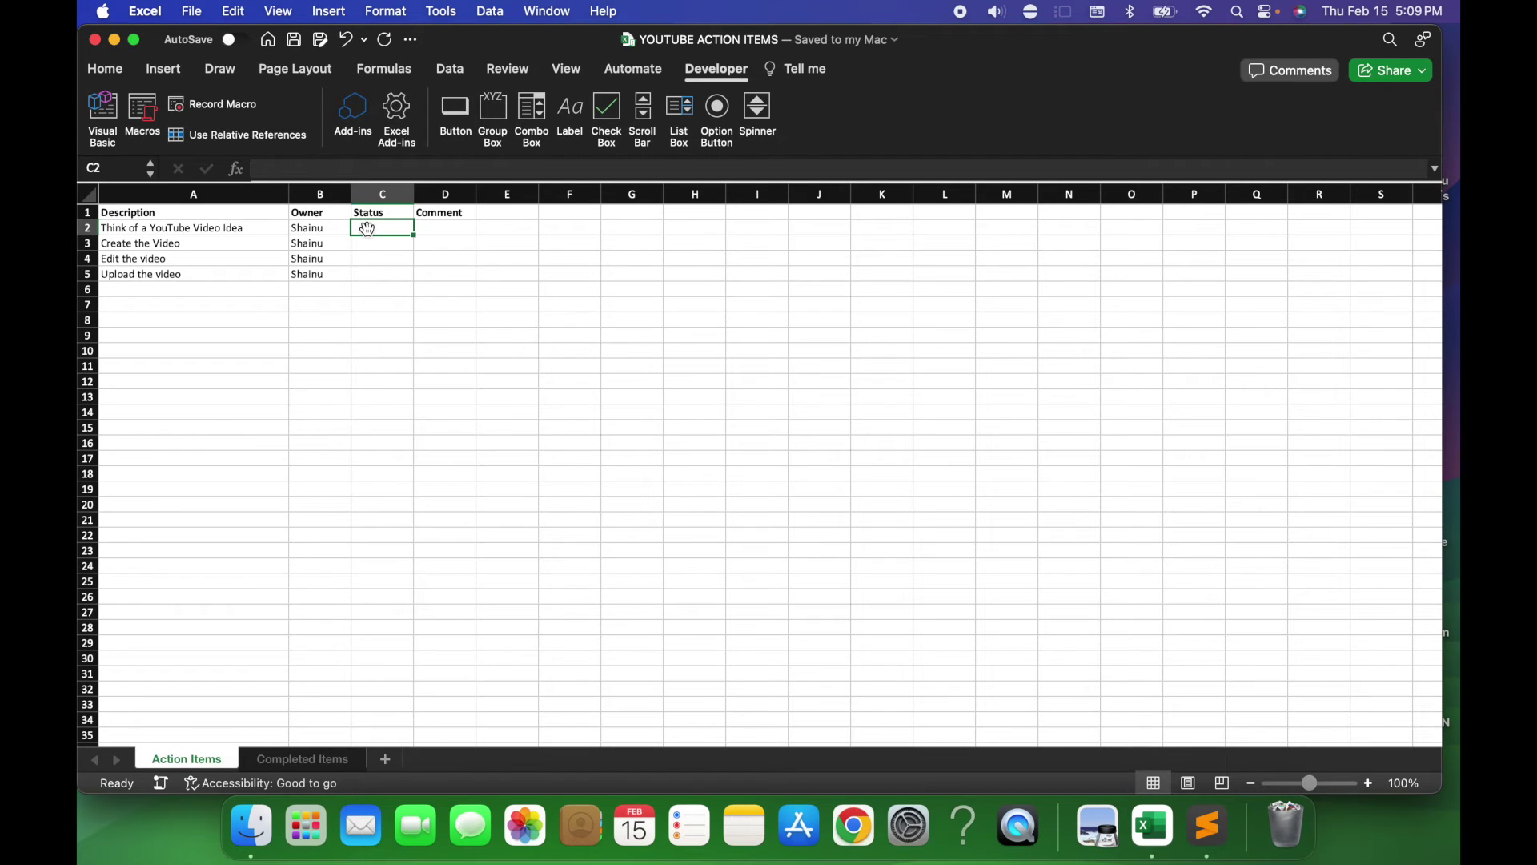
# Mark Create the Video as Completed, checking the Completed Items sheet along the way.
pyautogui.write('Completed')
pyautogui.press('Return')
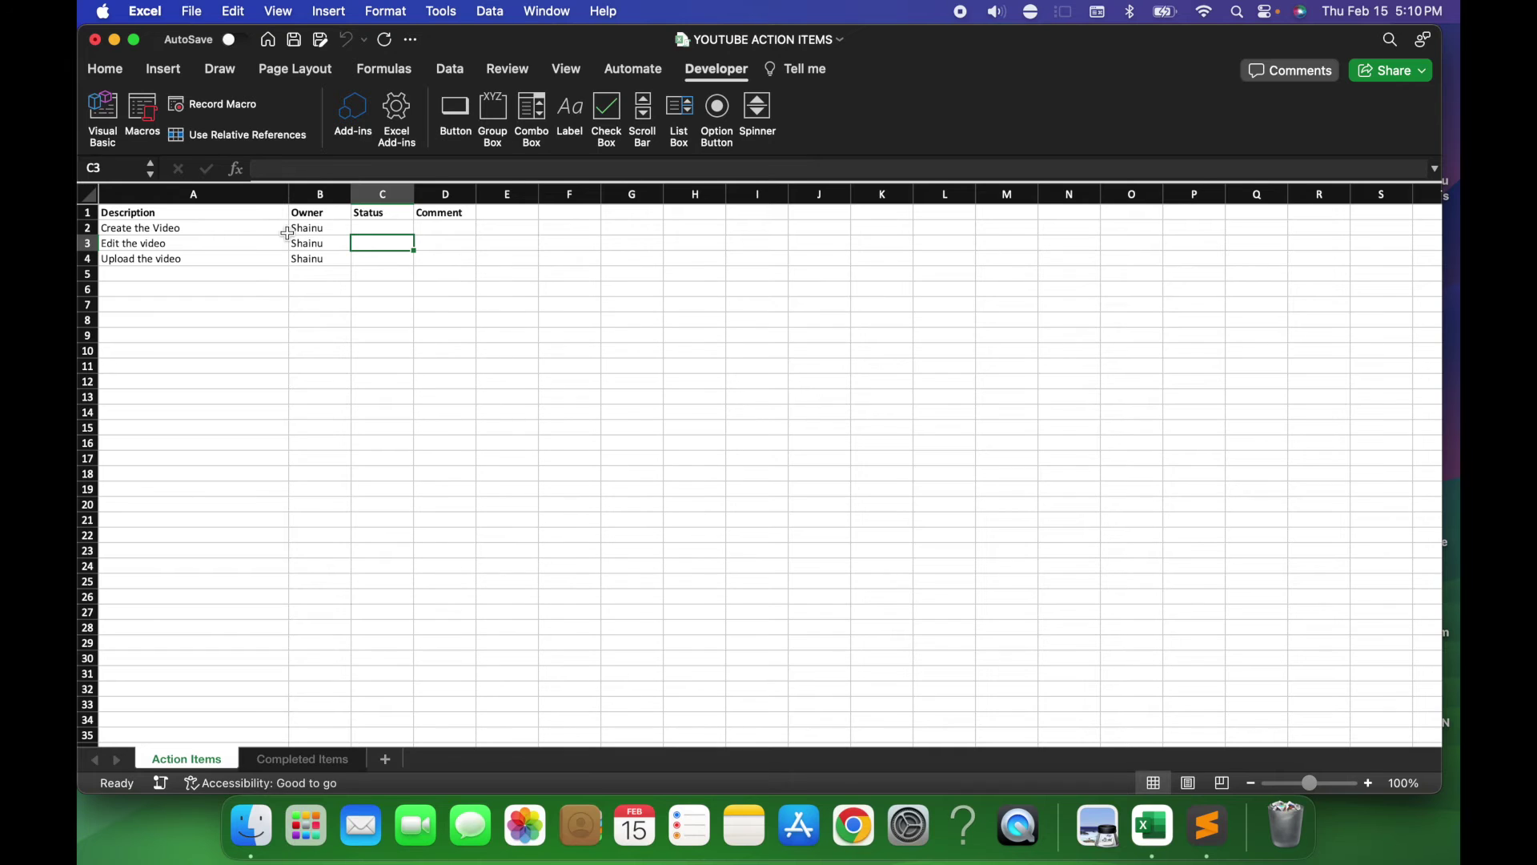
pyautogui.click(273, 762)
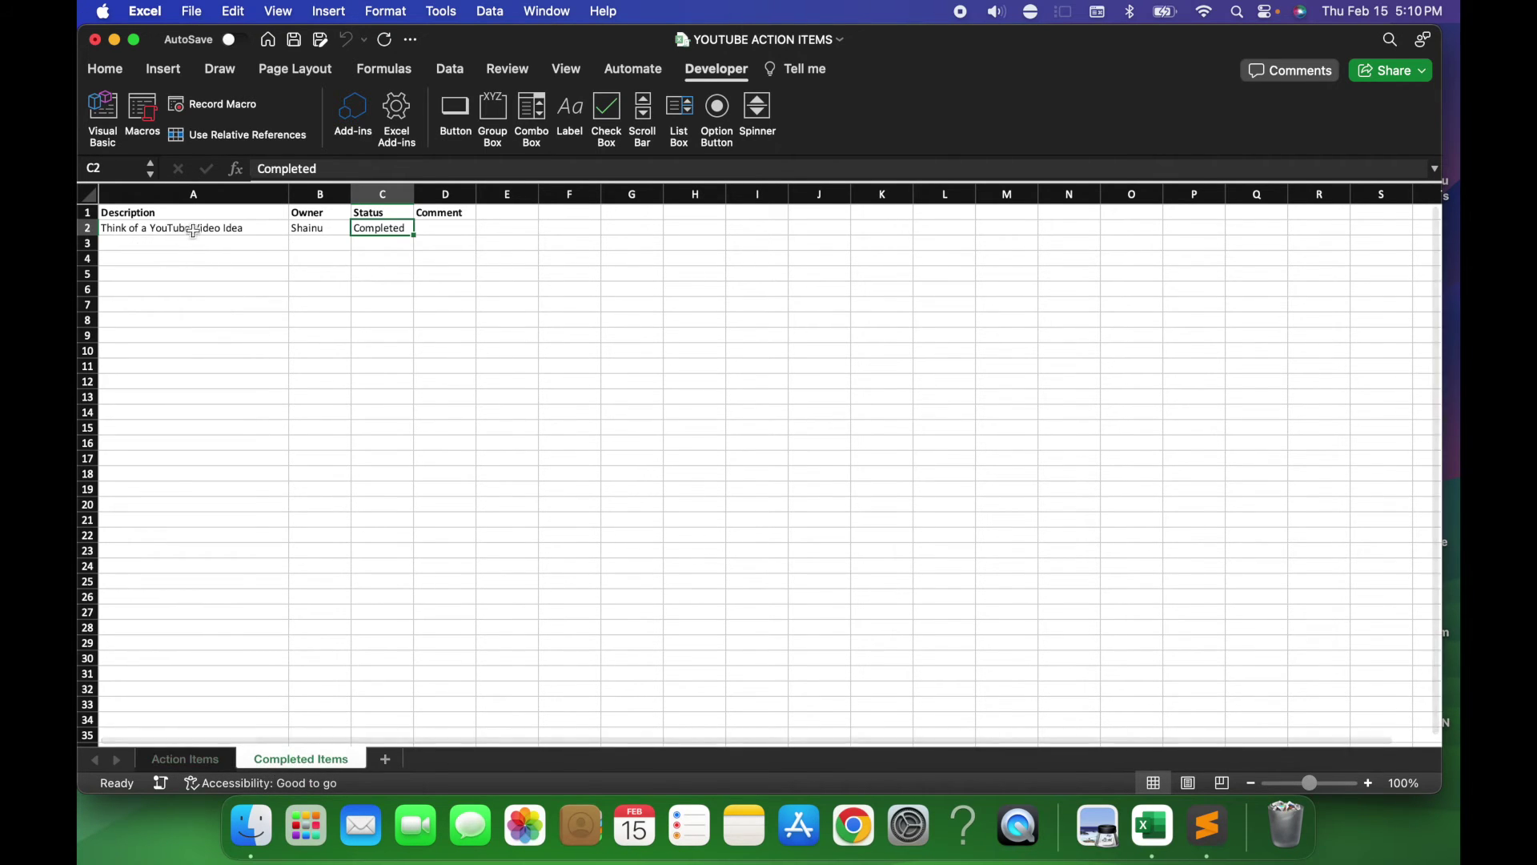
pyautogui.click(186, 759)
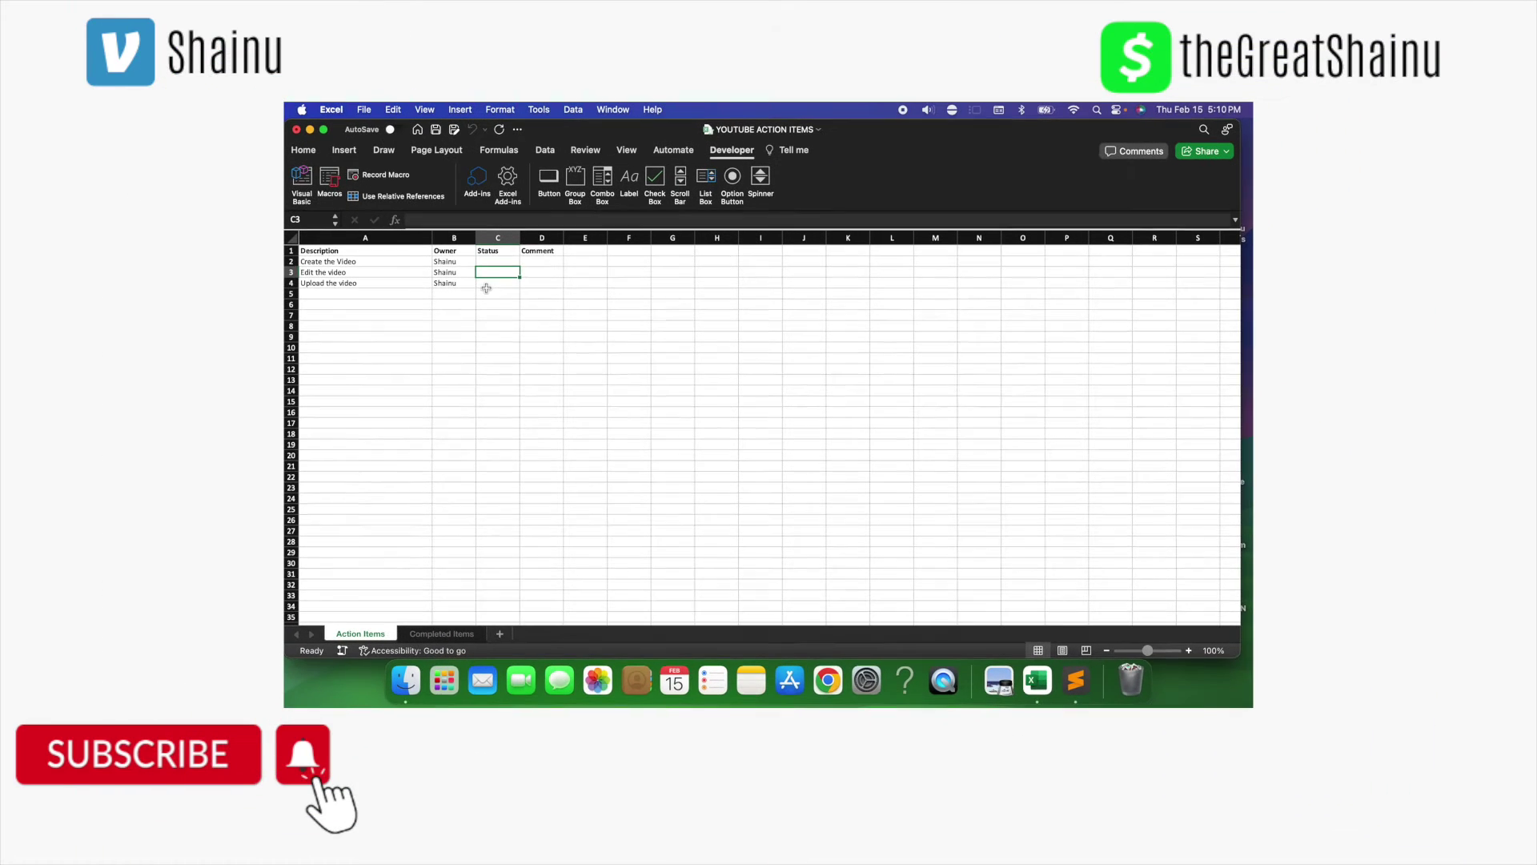
pyautogui.press('Up')
pyautogui.write('Co')
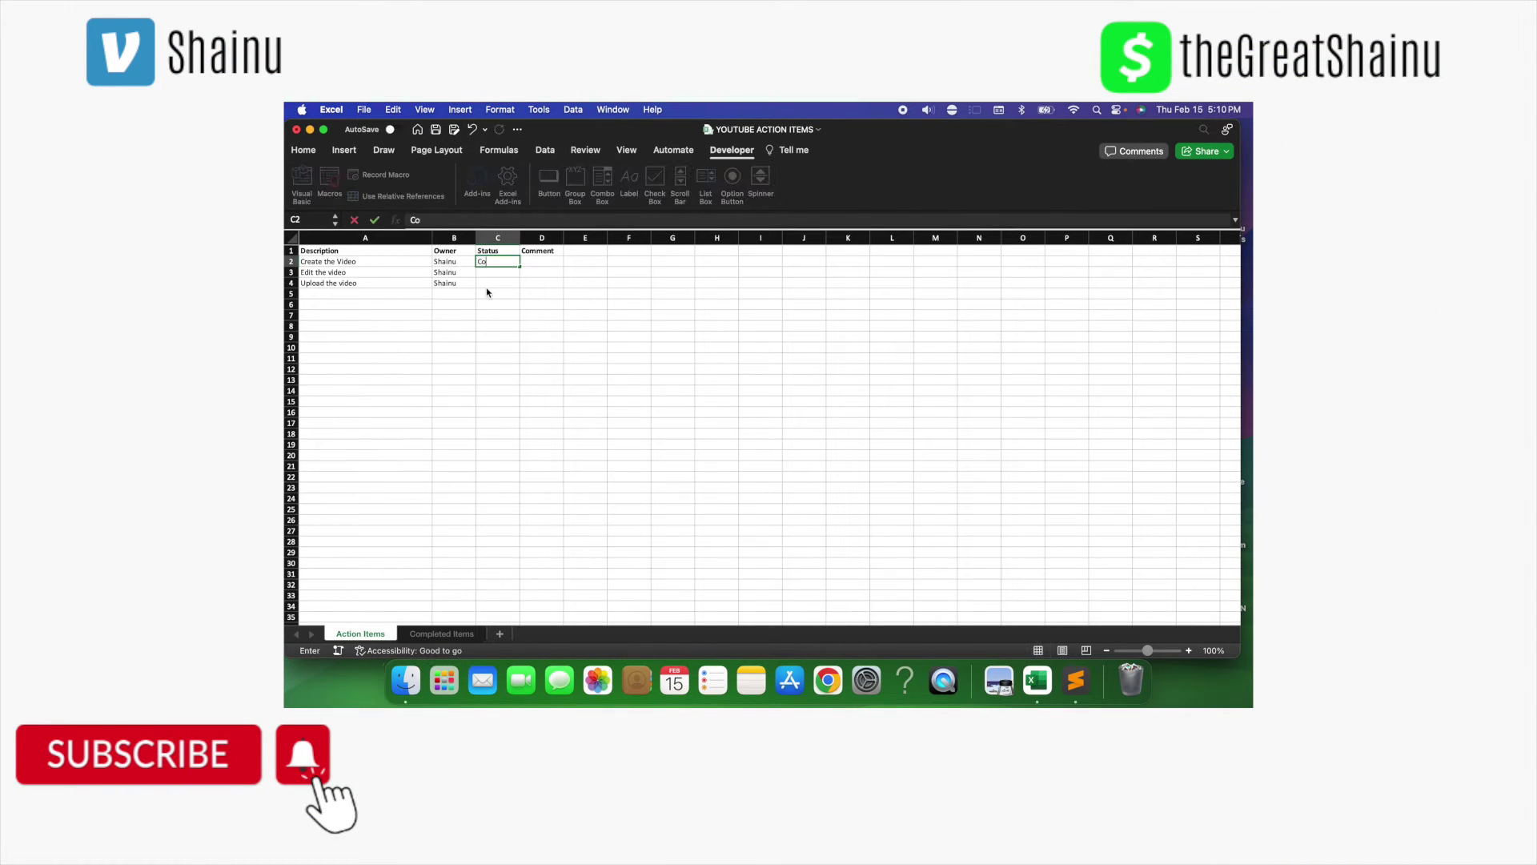
pyautogui.write('mpleted')
pyautogui.press('Return')
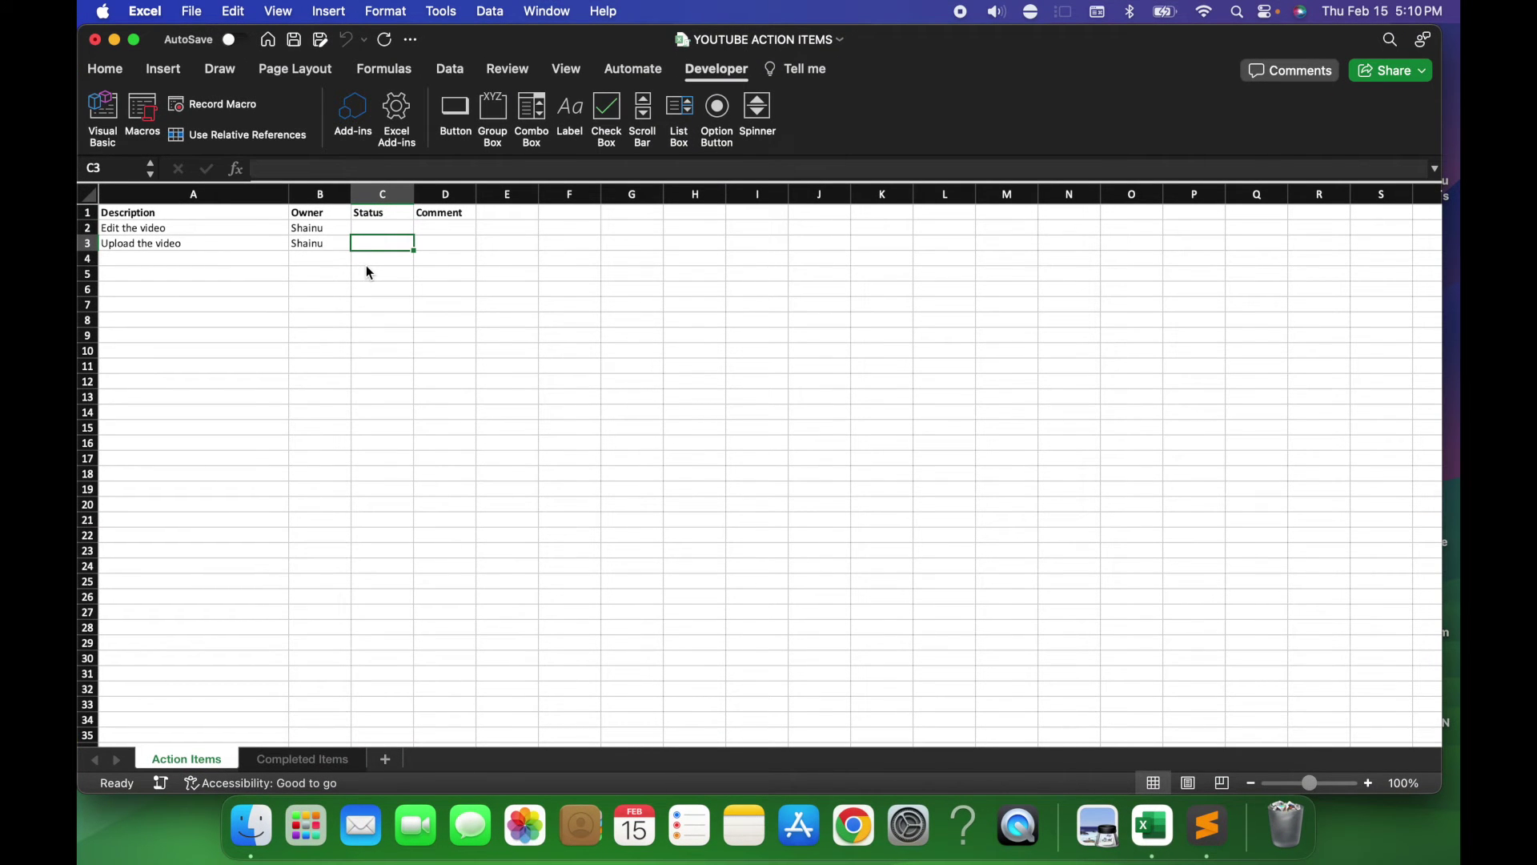
# Try Completed as Edit the video's status, then clear that cell again.
pyautogui.click(379, 229)
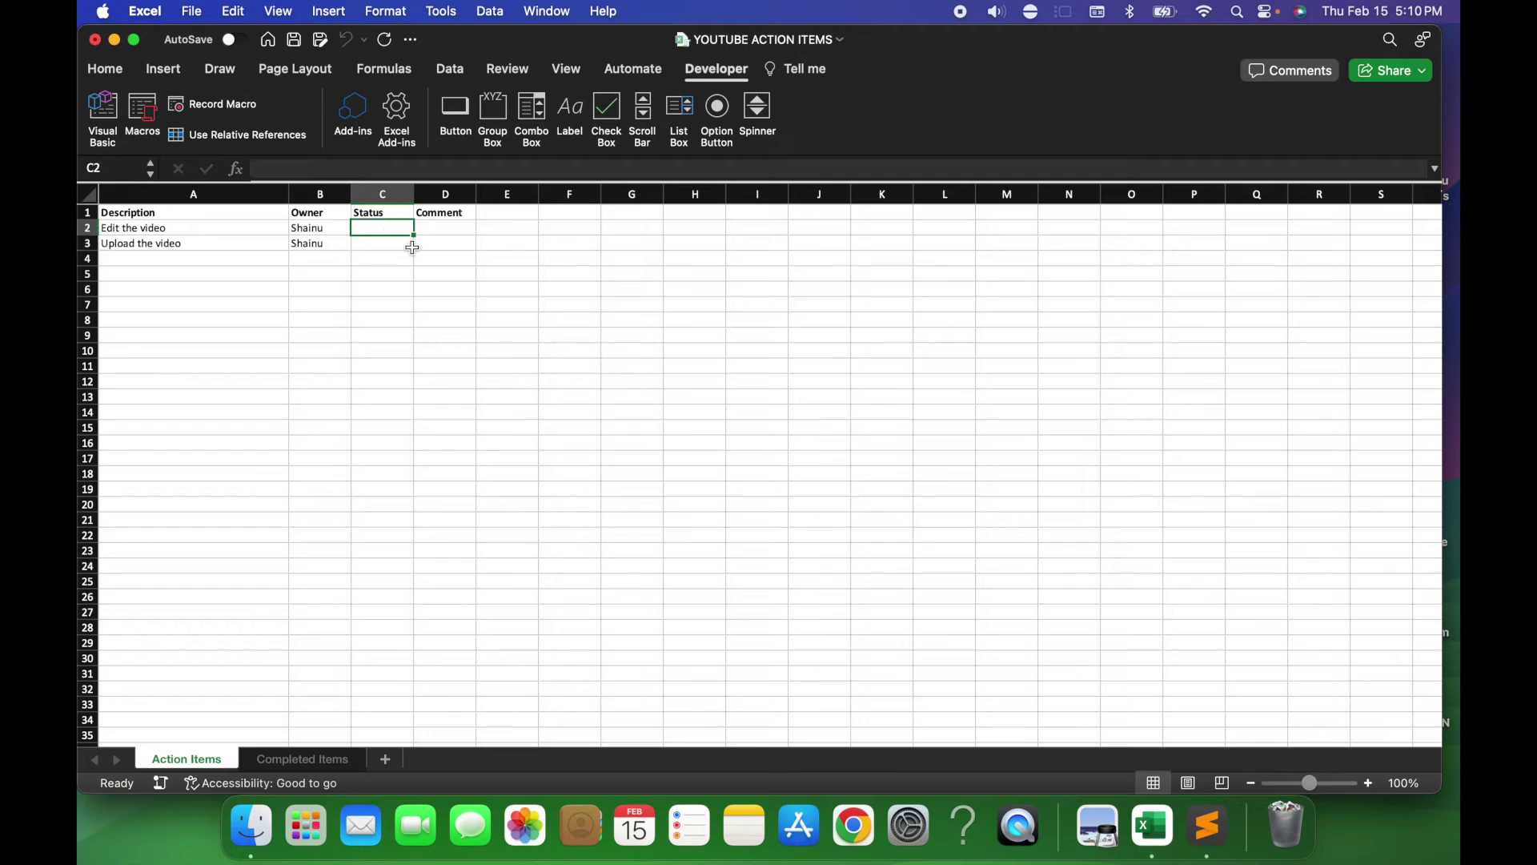
pyautogui.write('Completed')
pyautogui.press('Return')
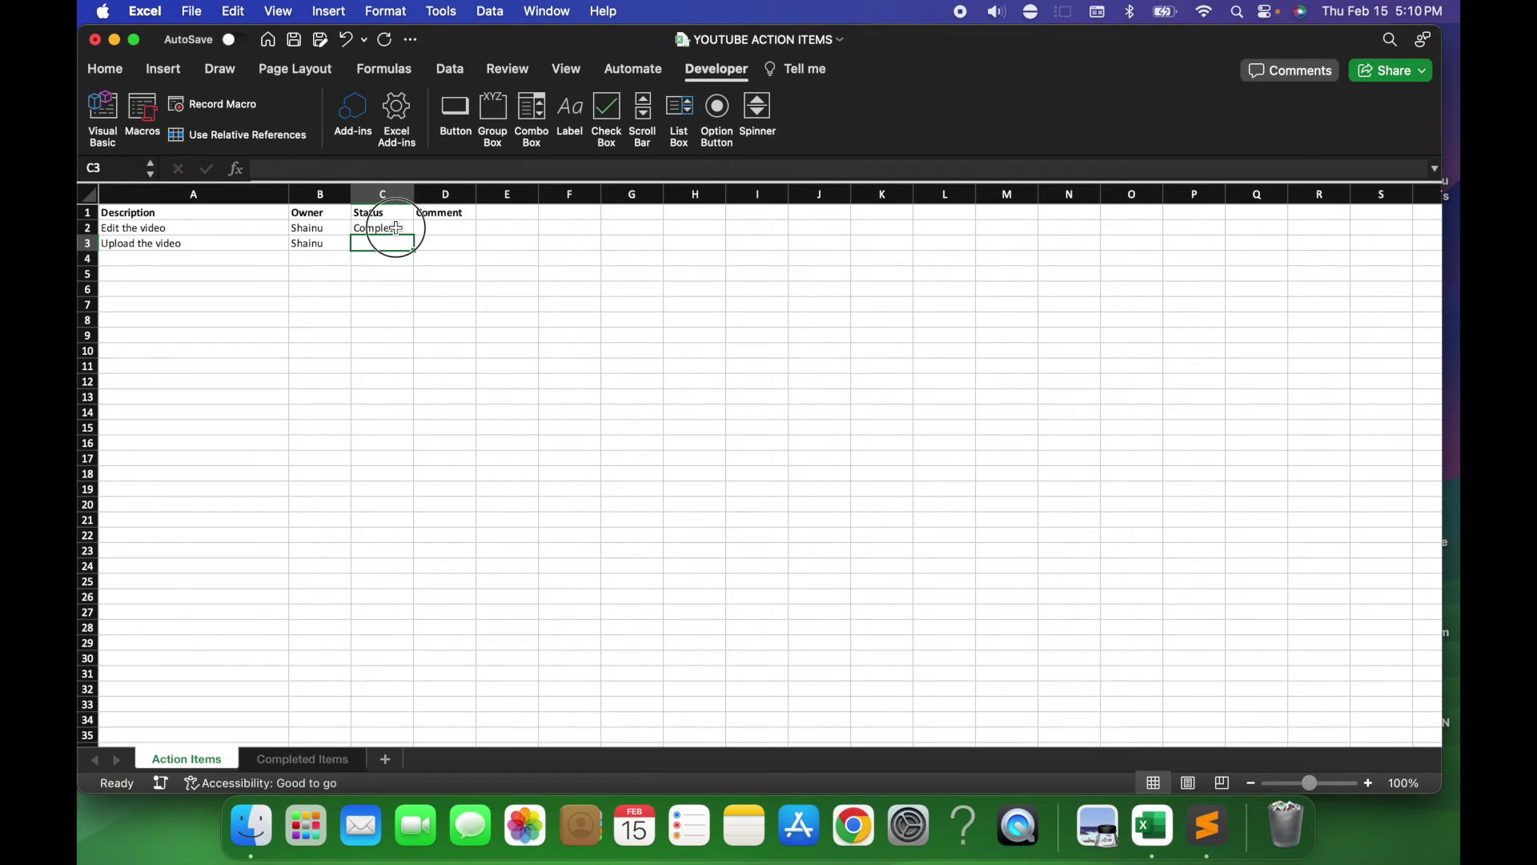
pyautogui.click(397, 229)
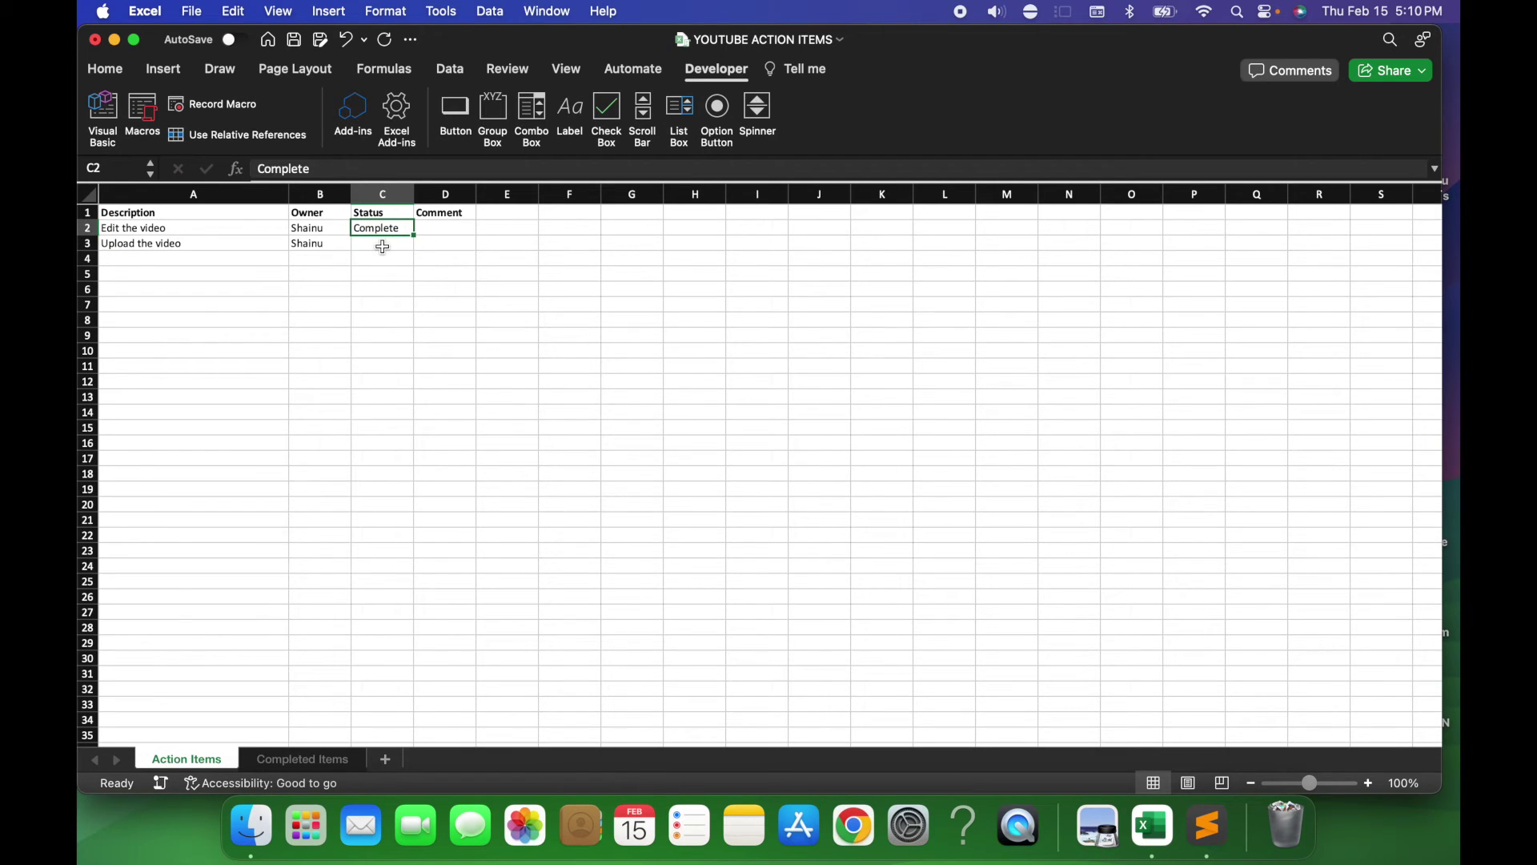
pyautogui.press('Delete')
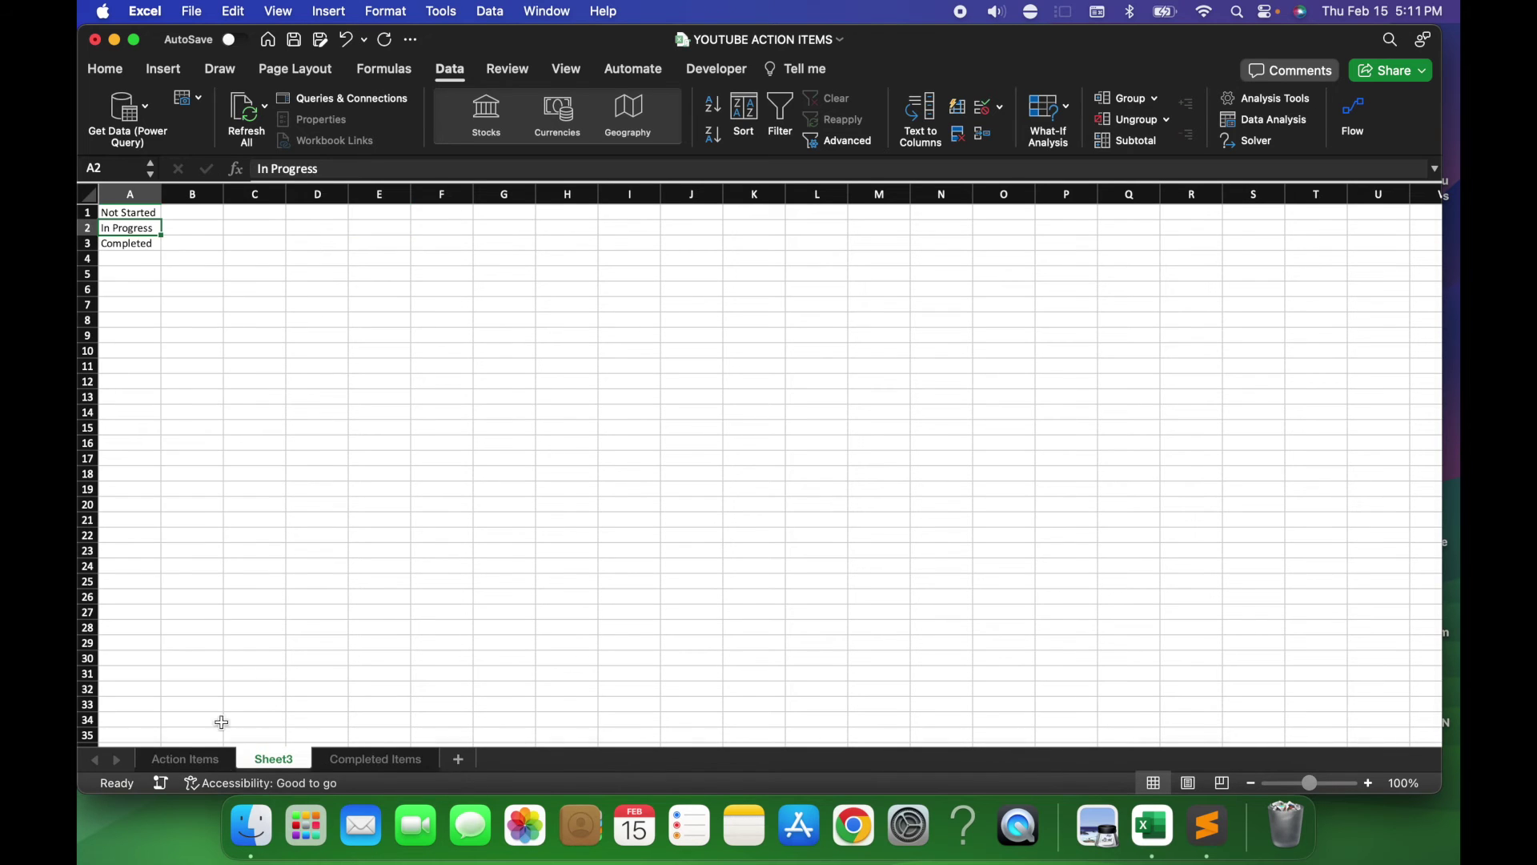
# Move Sheet3 after Completed Items and rename it Validation Rules.
pyautogui.moveTo(273, 758); pyautogui.dragTo(445, 759)
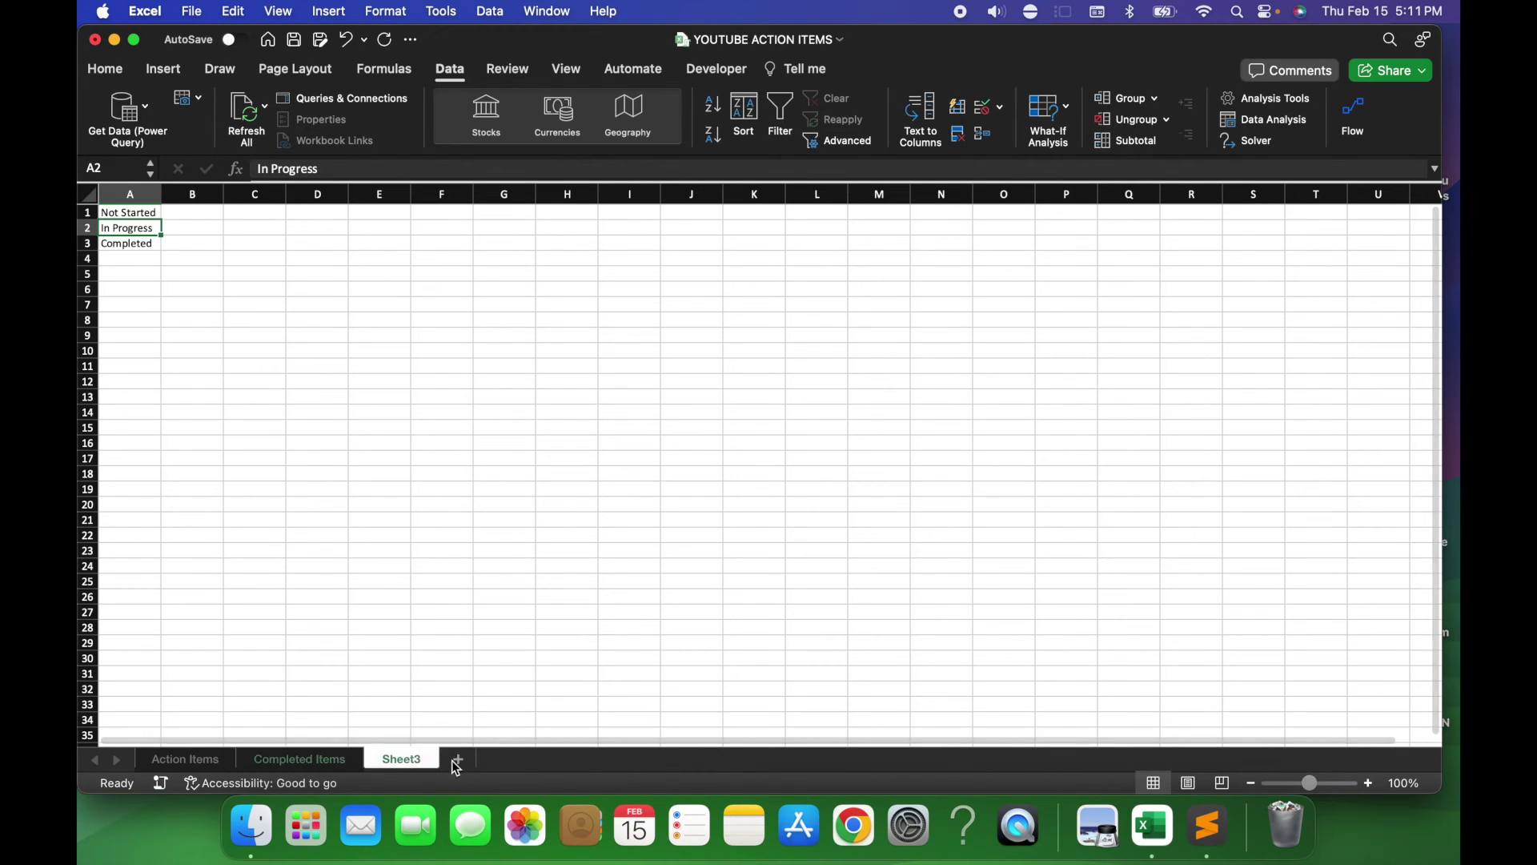
pyautogui.rightClick(398, 758)
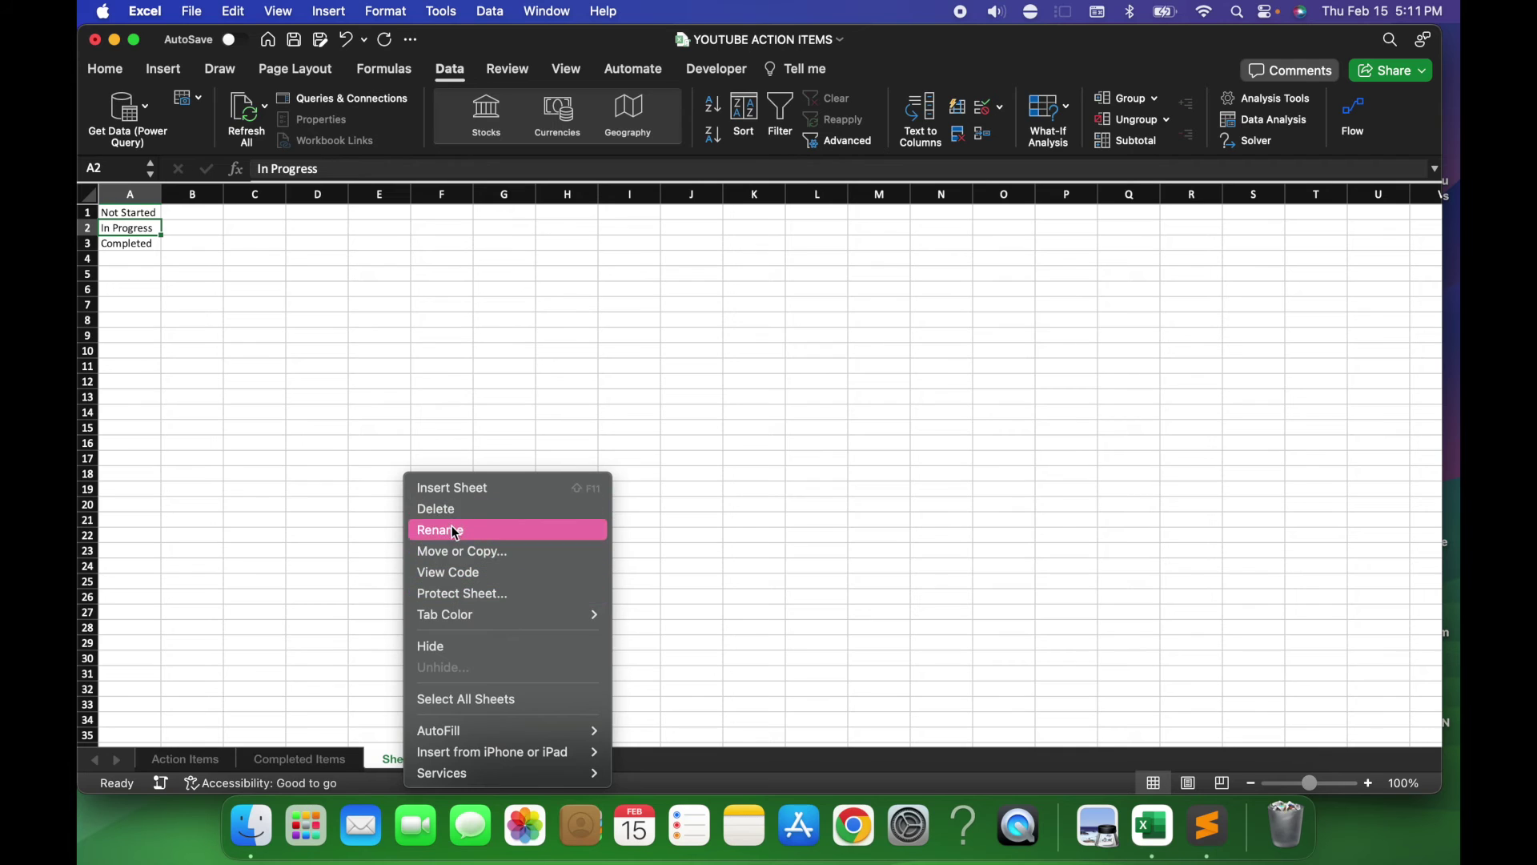
pyautogui.click(453, 531)
pyautogui.write('Validation Rules')
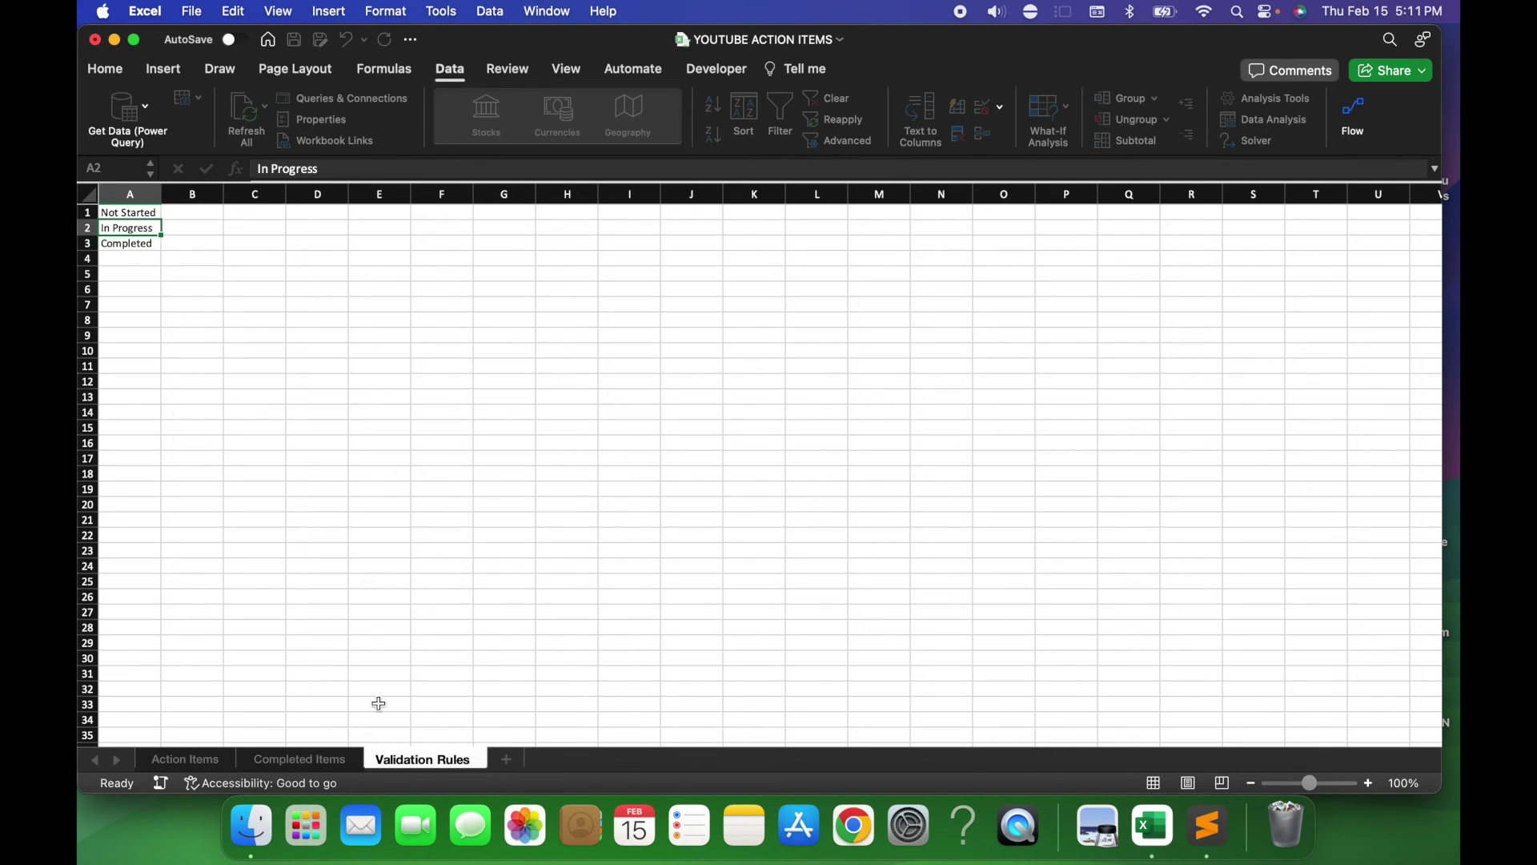
pyautogui.press('Return')
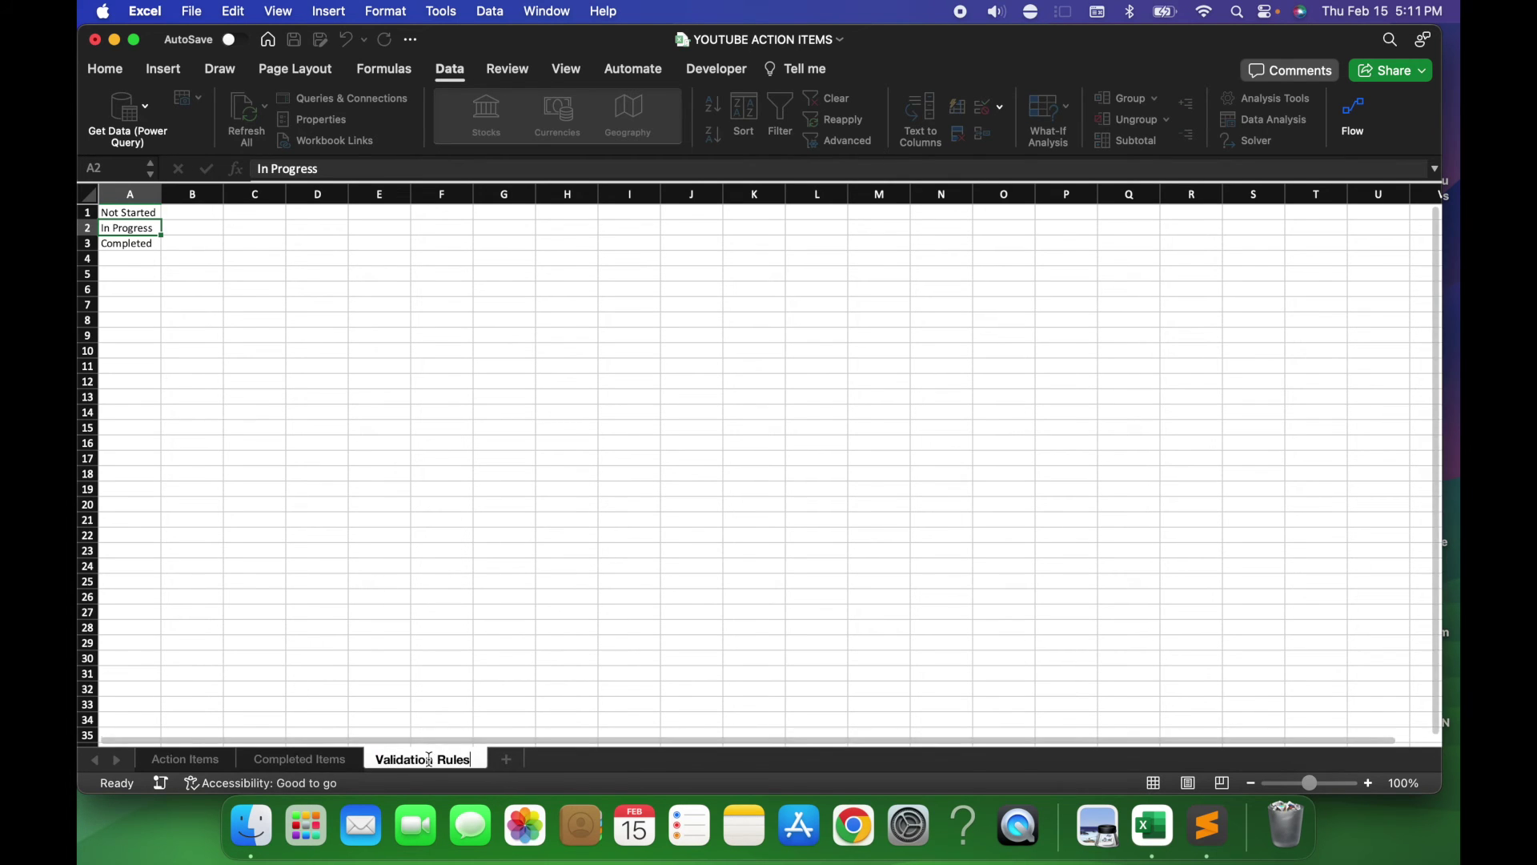
pyautogui.click(191, 759)
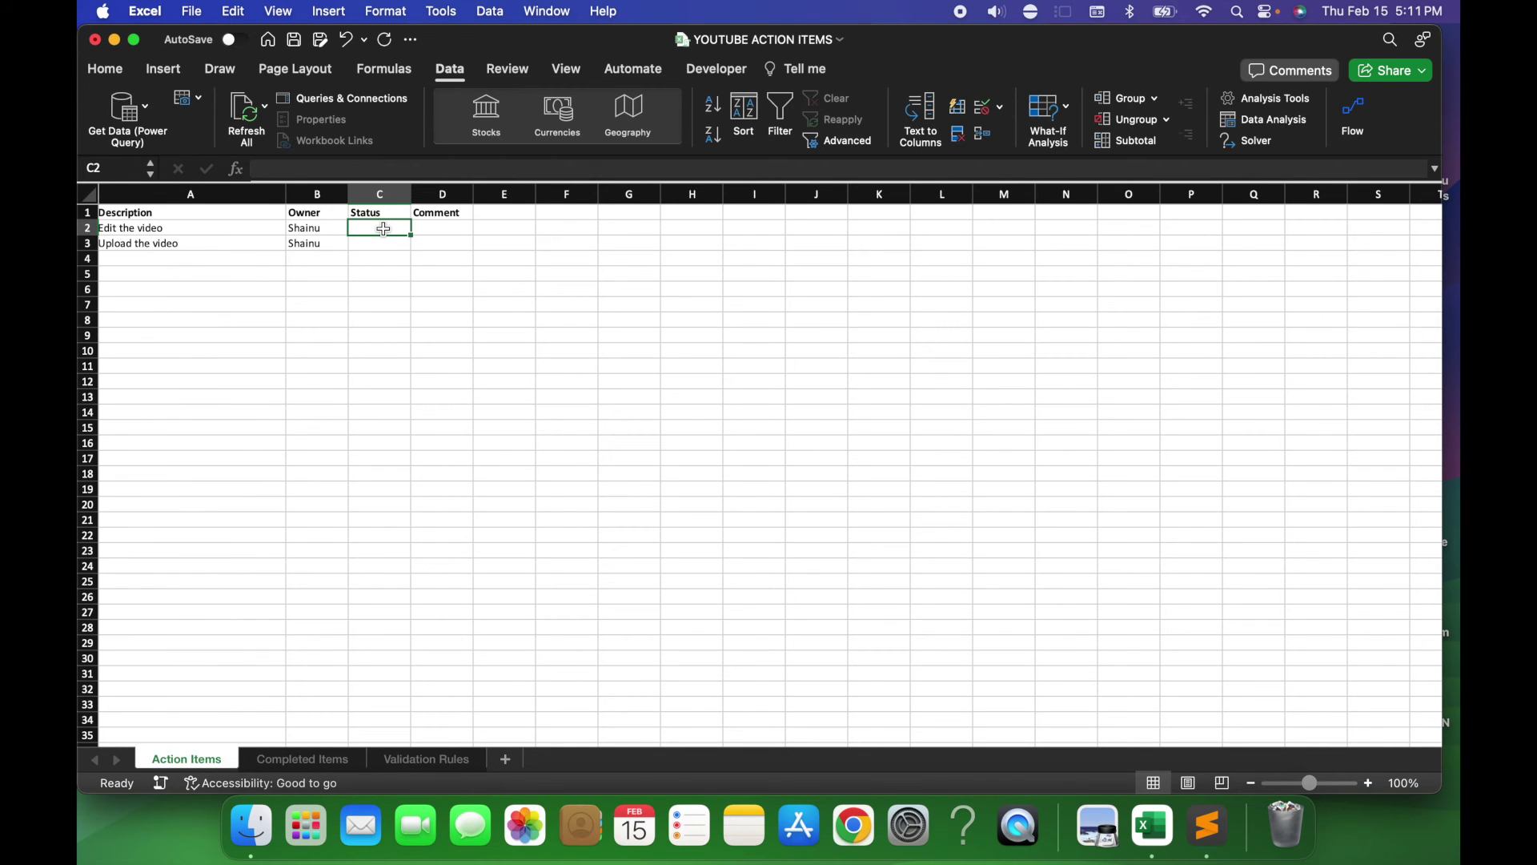
# Give C2 down to the column bottom a List validation sourced from 'Validation Rules'!$A$1:$A$3.
pyautogui.press('super+shift+Down')
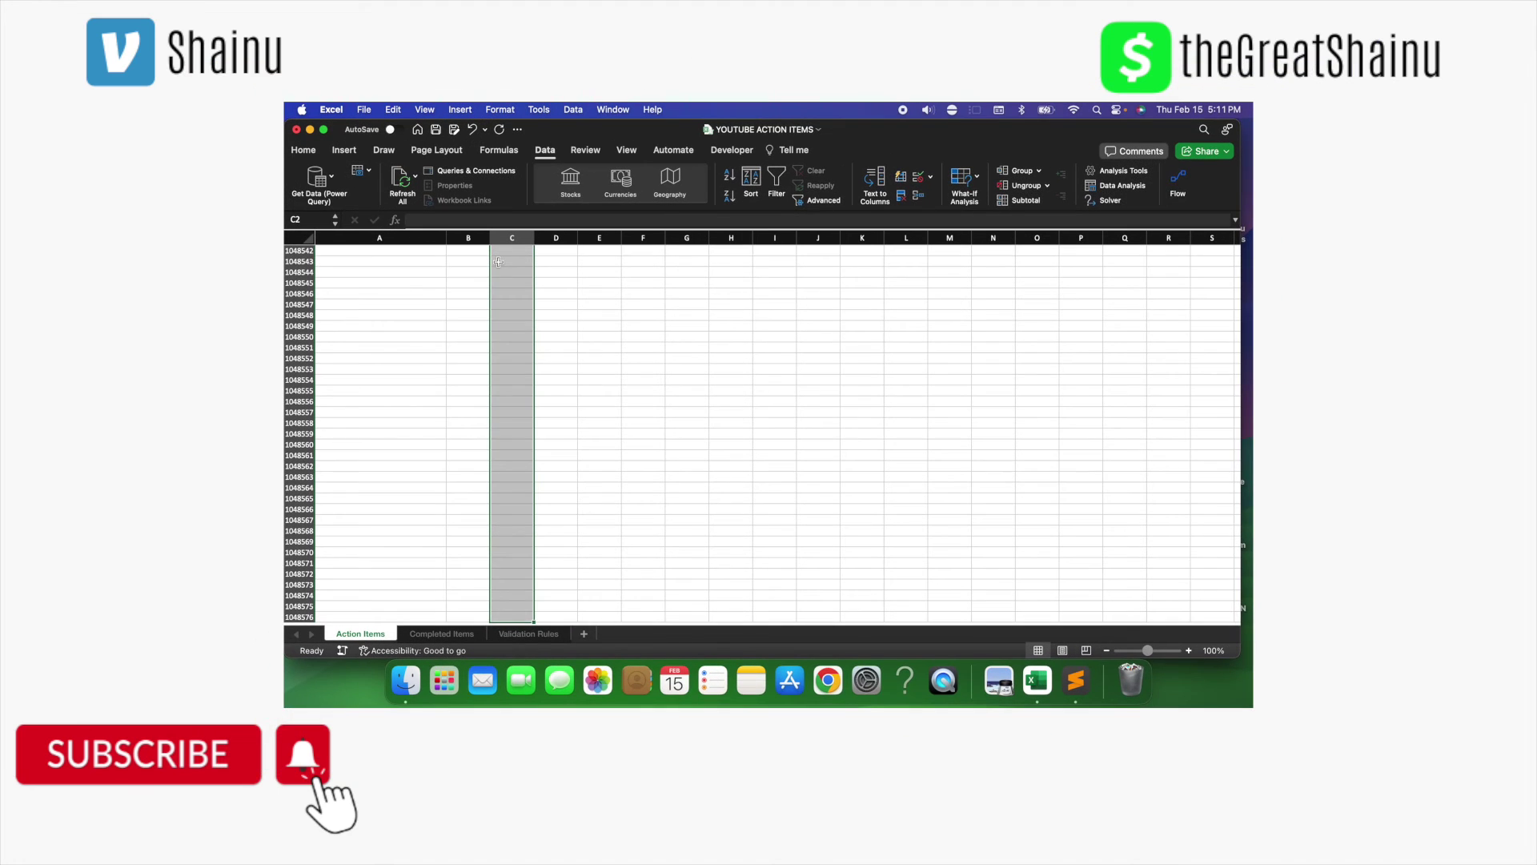
pyautogui.click(547, 150)
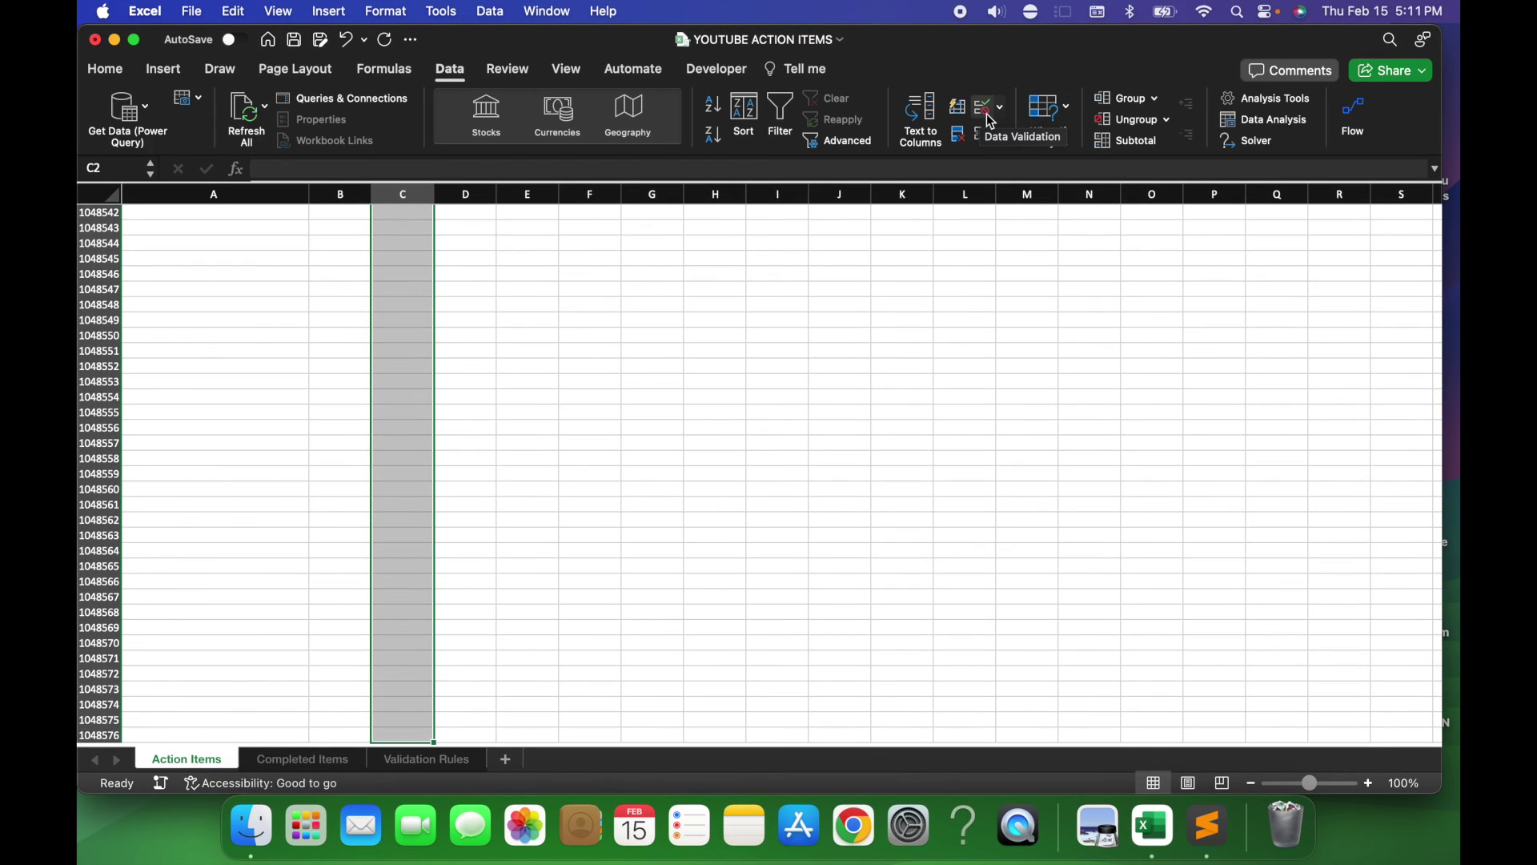
pyautogui.click(991, 122)
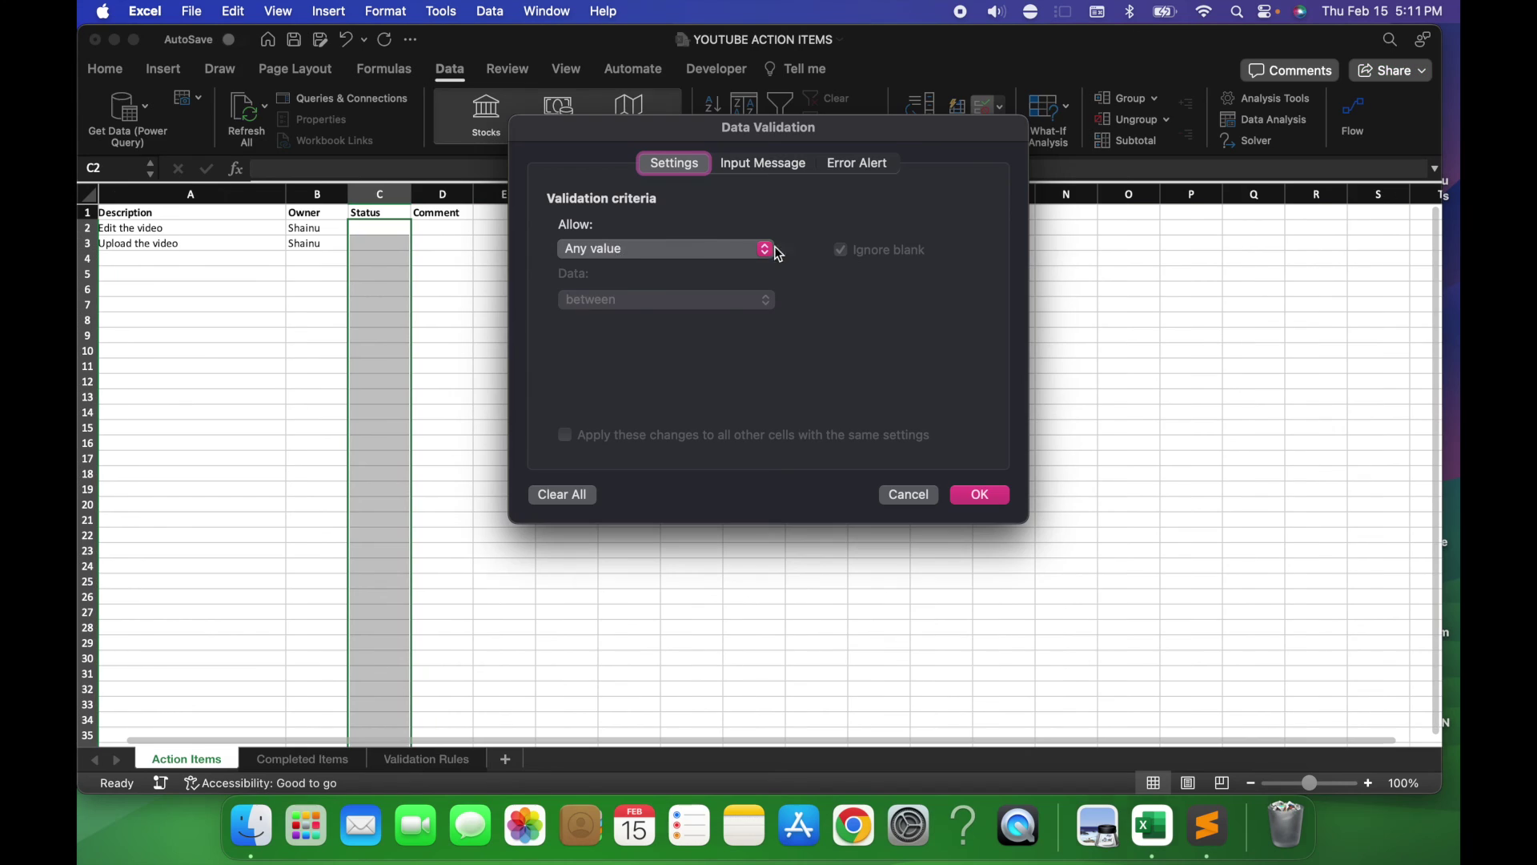
pyautogui.click(612, 250)
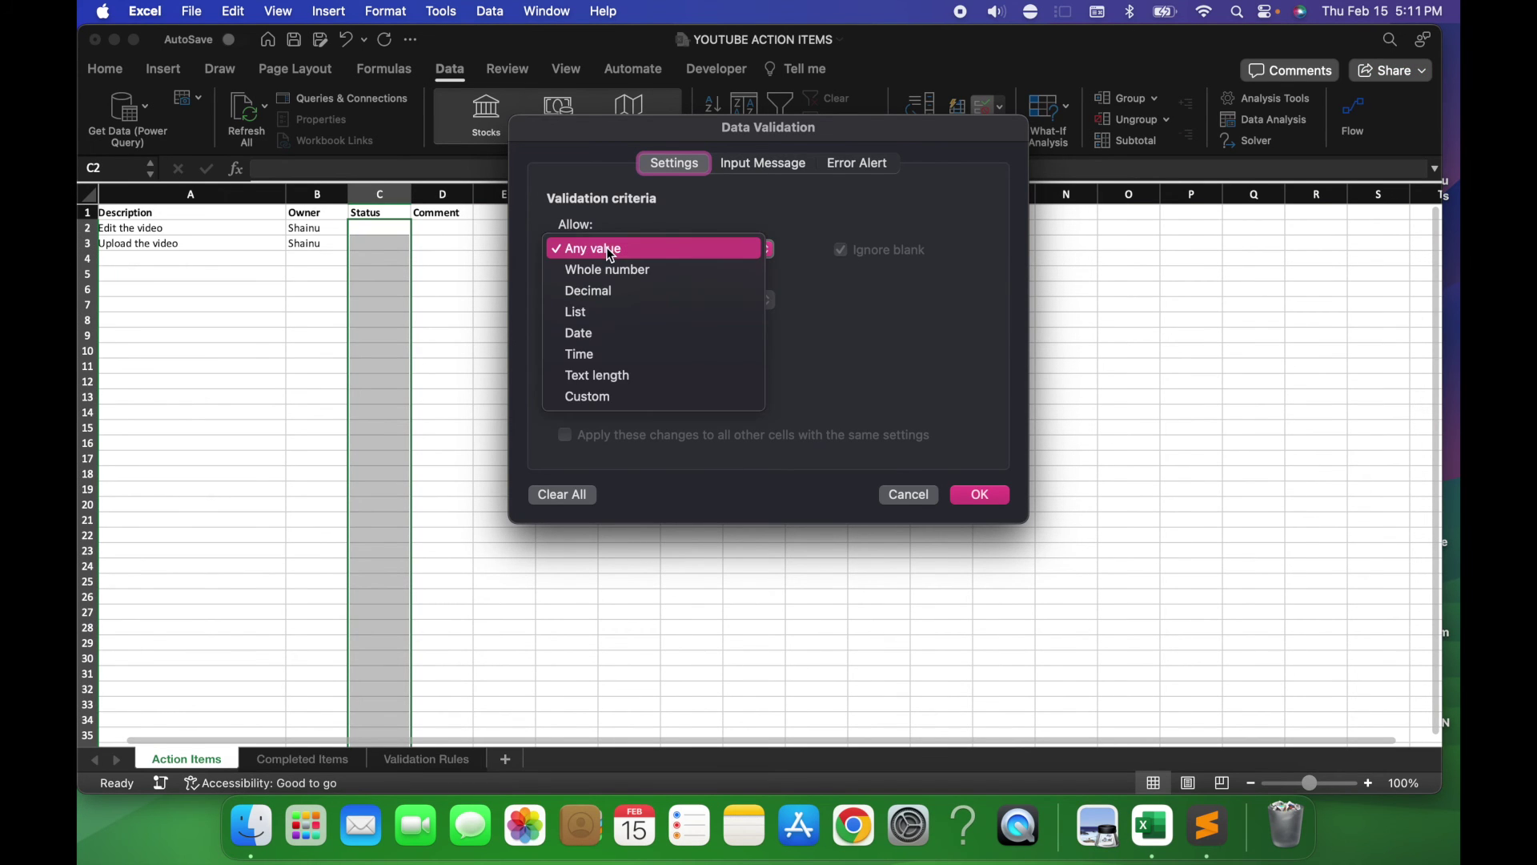
pyautogui.click(594, 314)
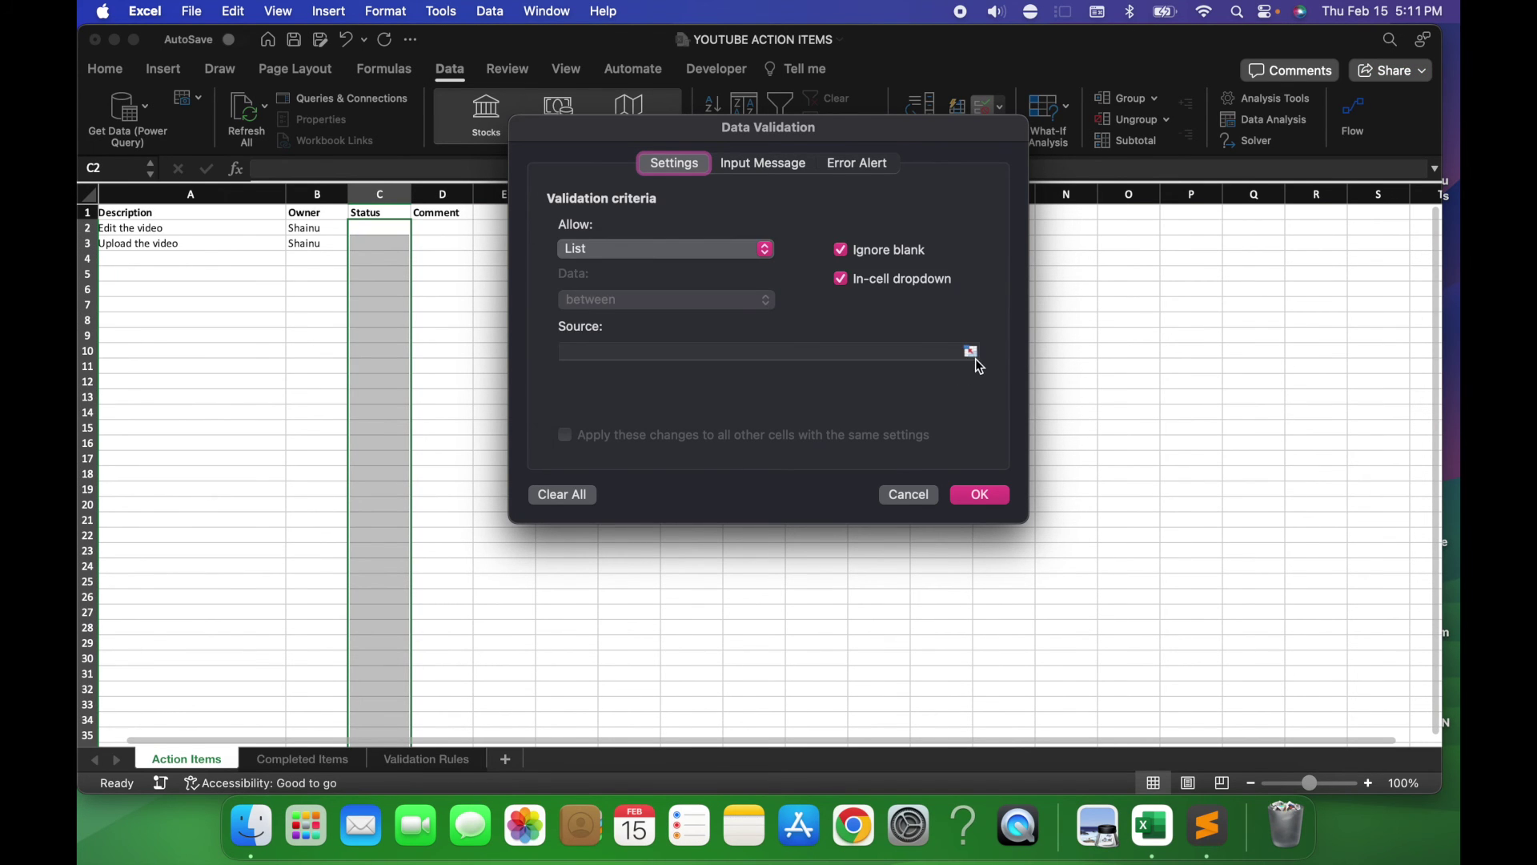
pyautogui.click(975, 355)
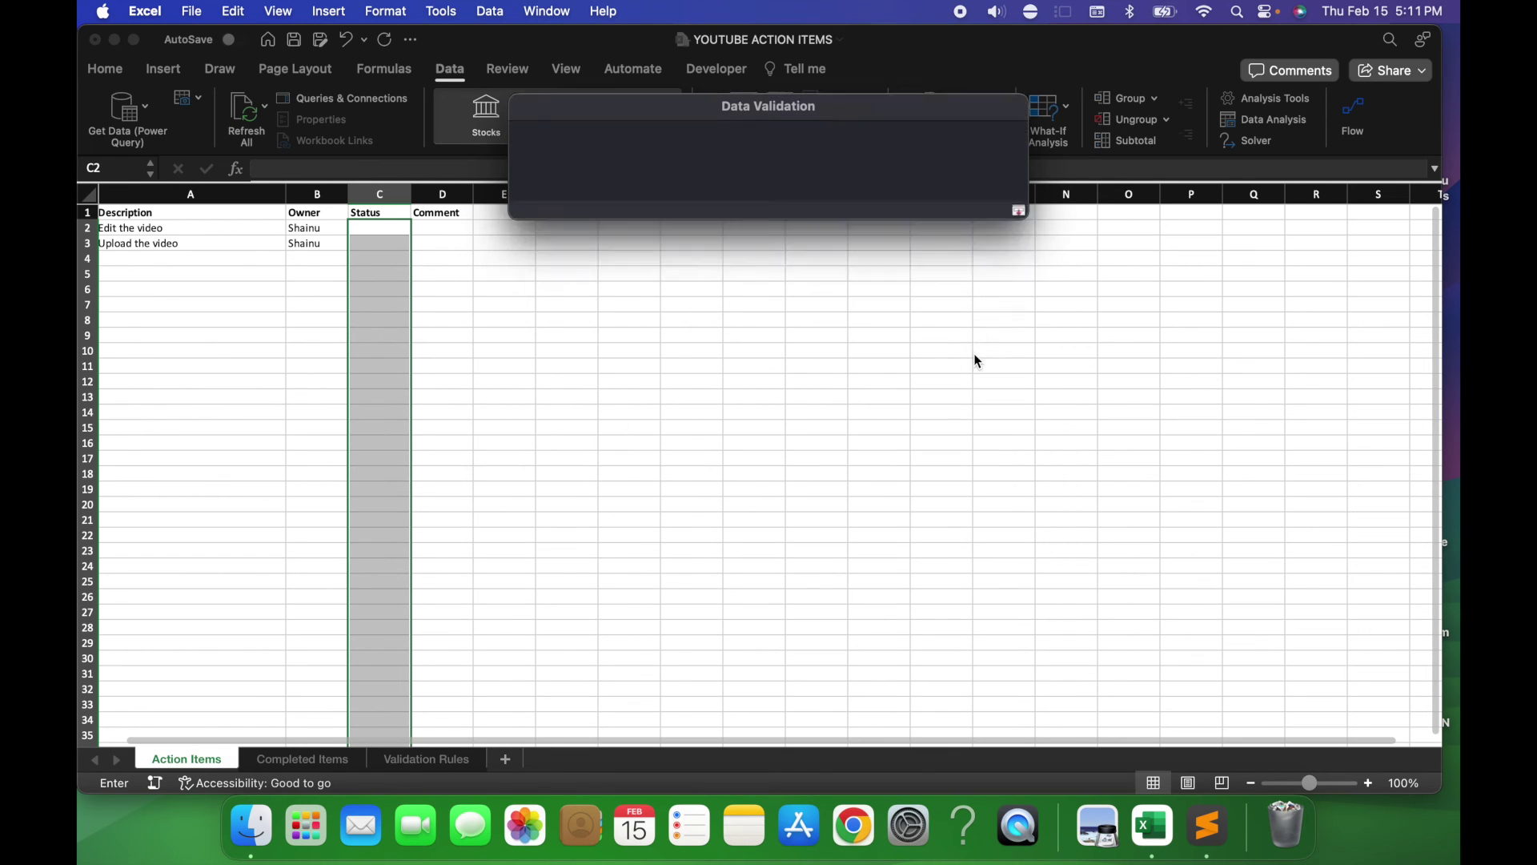
pyautogui.click(412, 759)
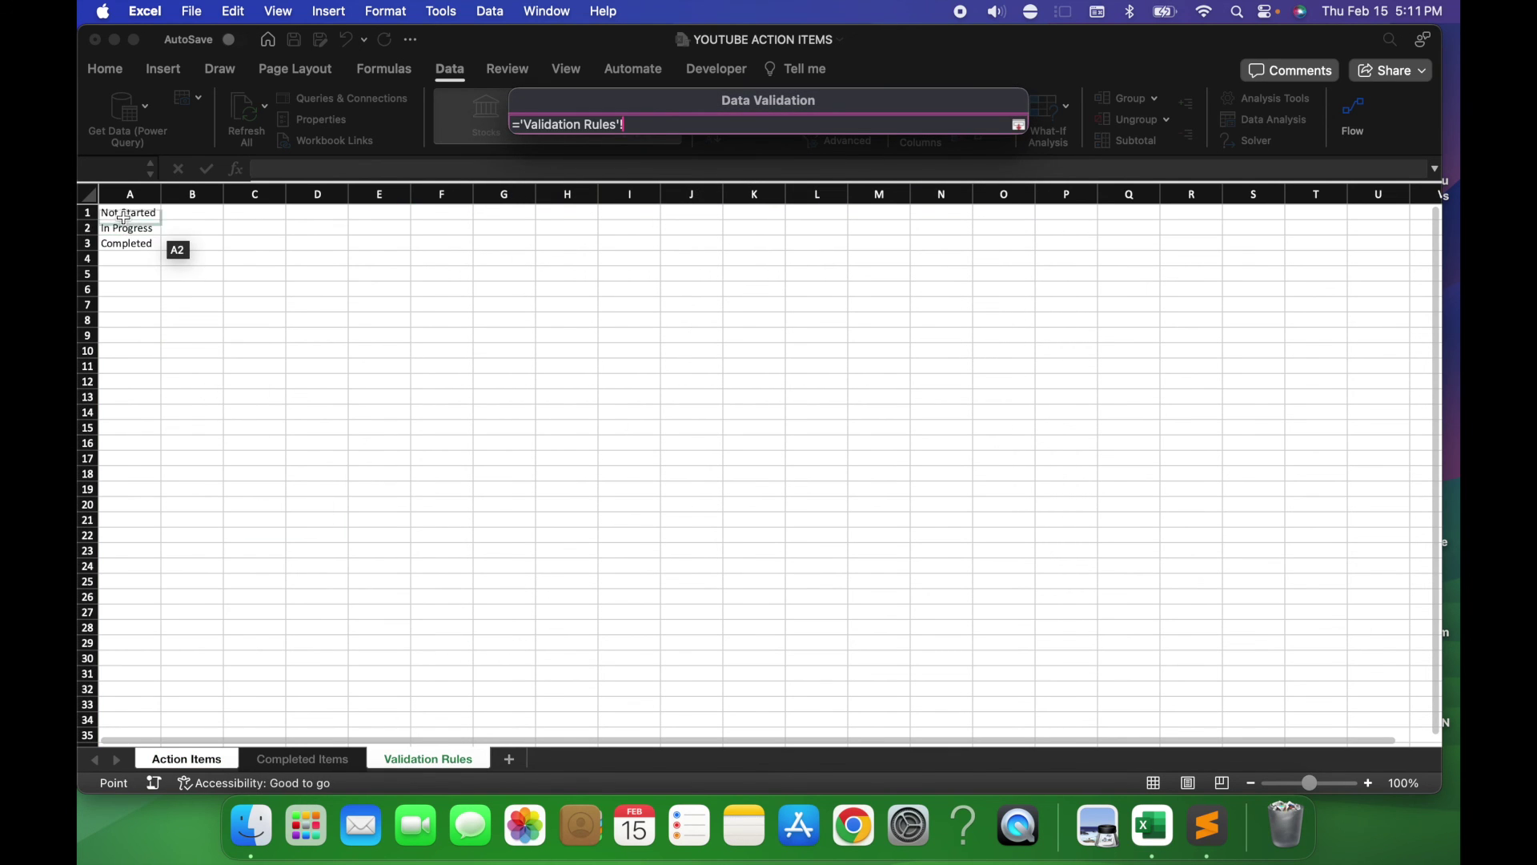
pyautogui.moveTo(128, 214); pyautogui.dragTo(120, 244)
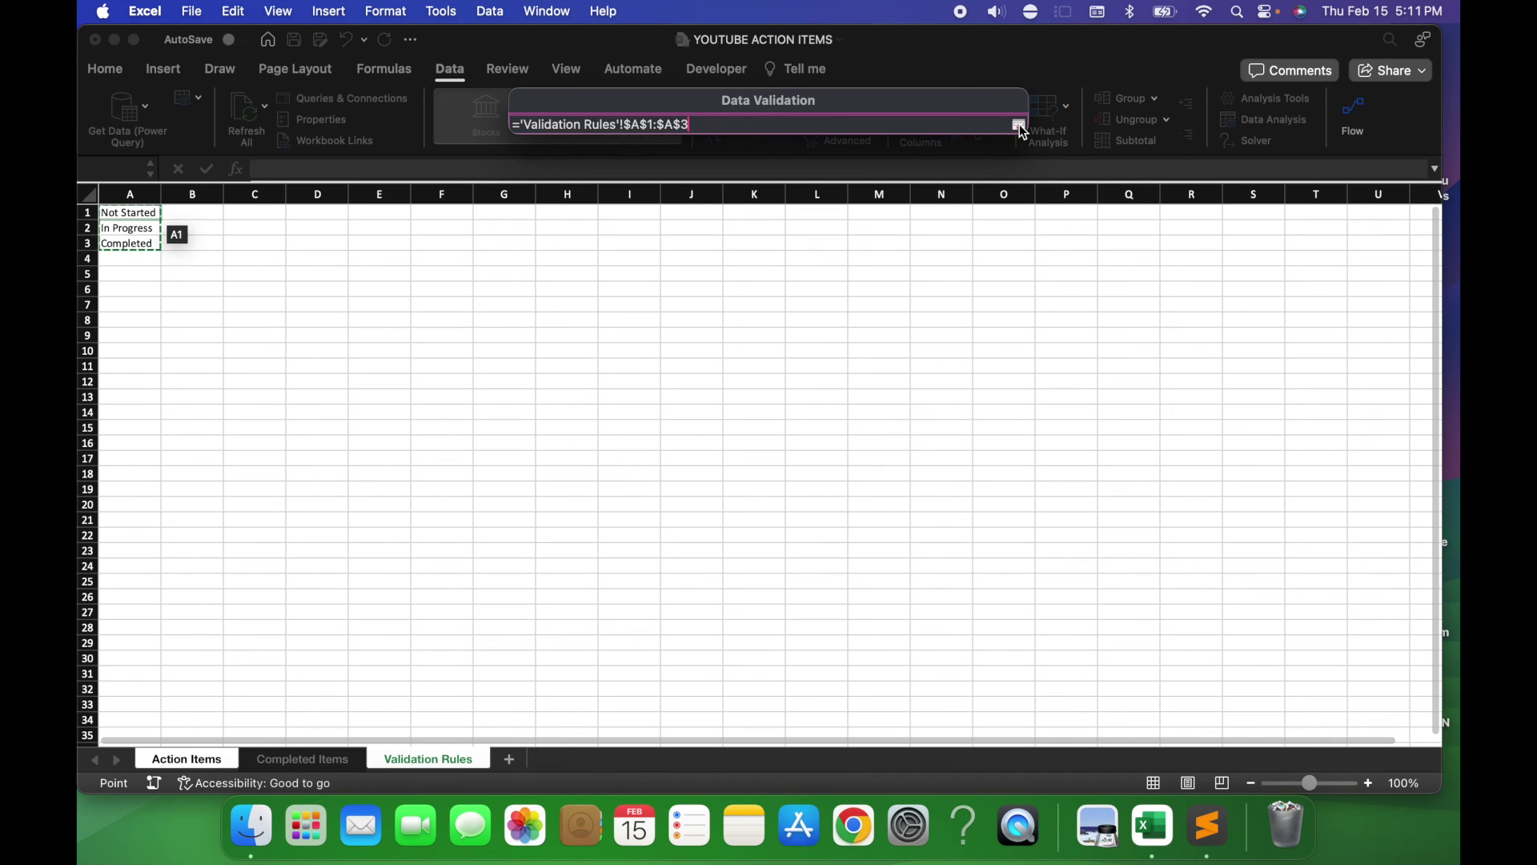
pyautogui.click(1020, 127)
# Apply the validation, choose Completed from Upload the video's dropdown, and view Completed Items.
pyautogui.click(999, 500)
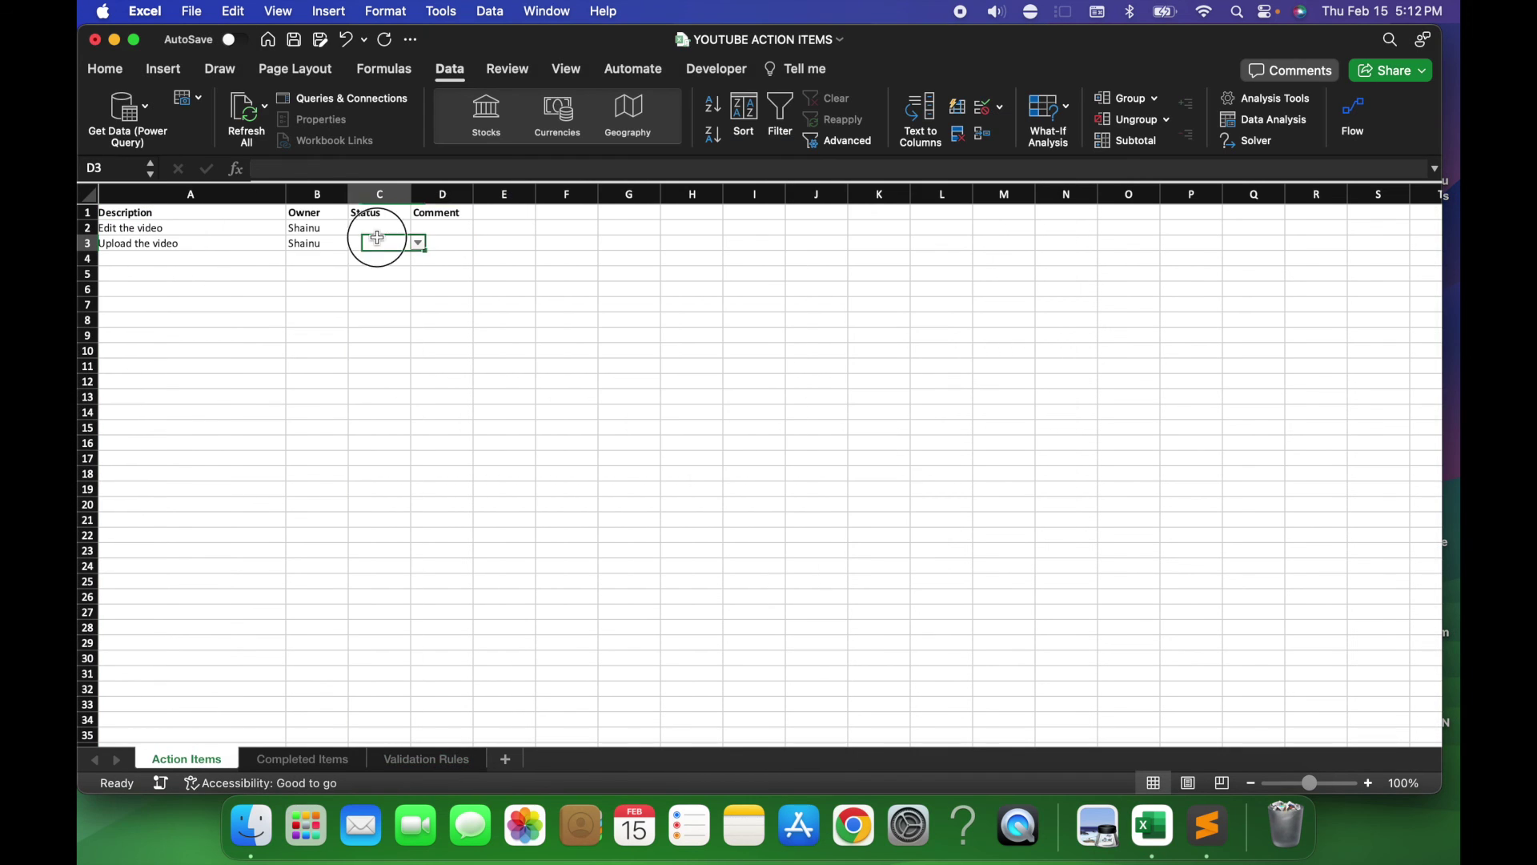
pyautogui.click(419, 242)
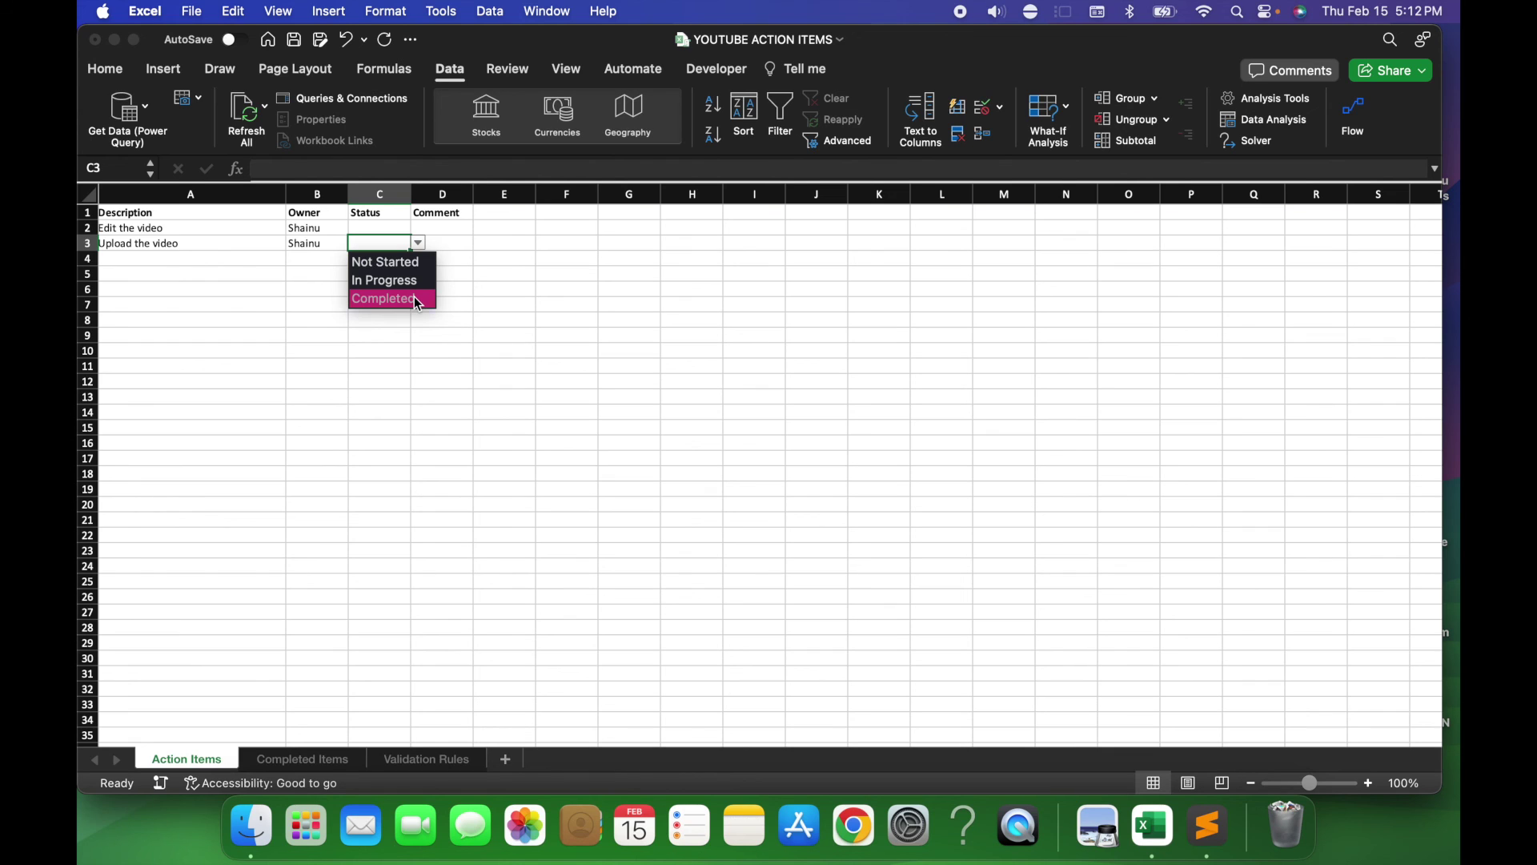
pyautogui.click(417, 299)
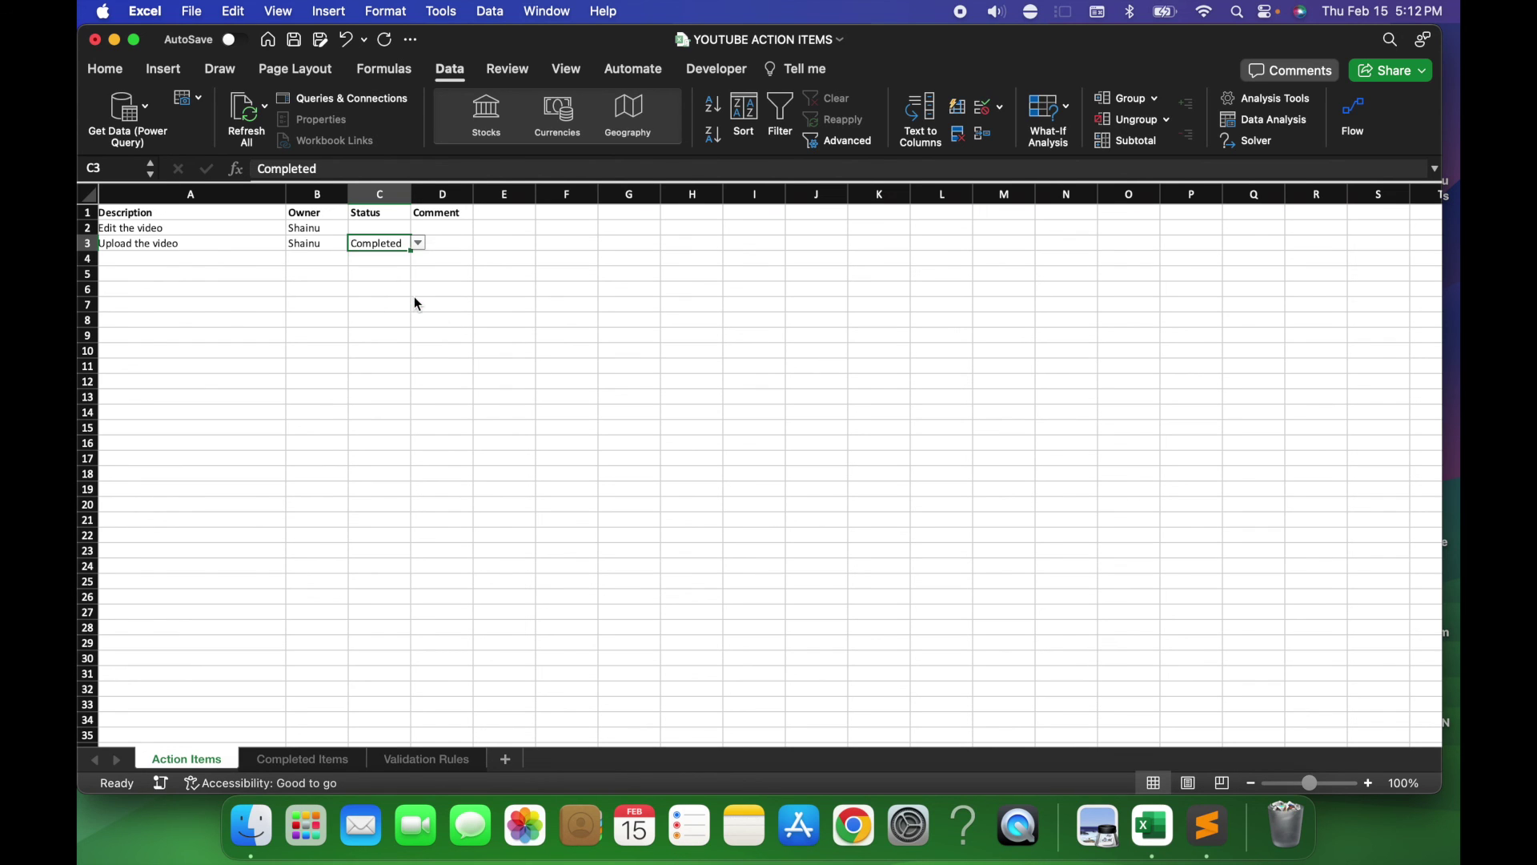
pyautogui.click(401, 303)
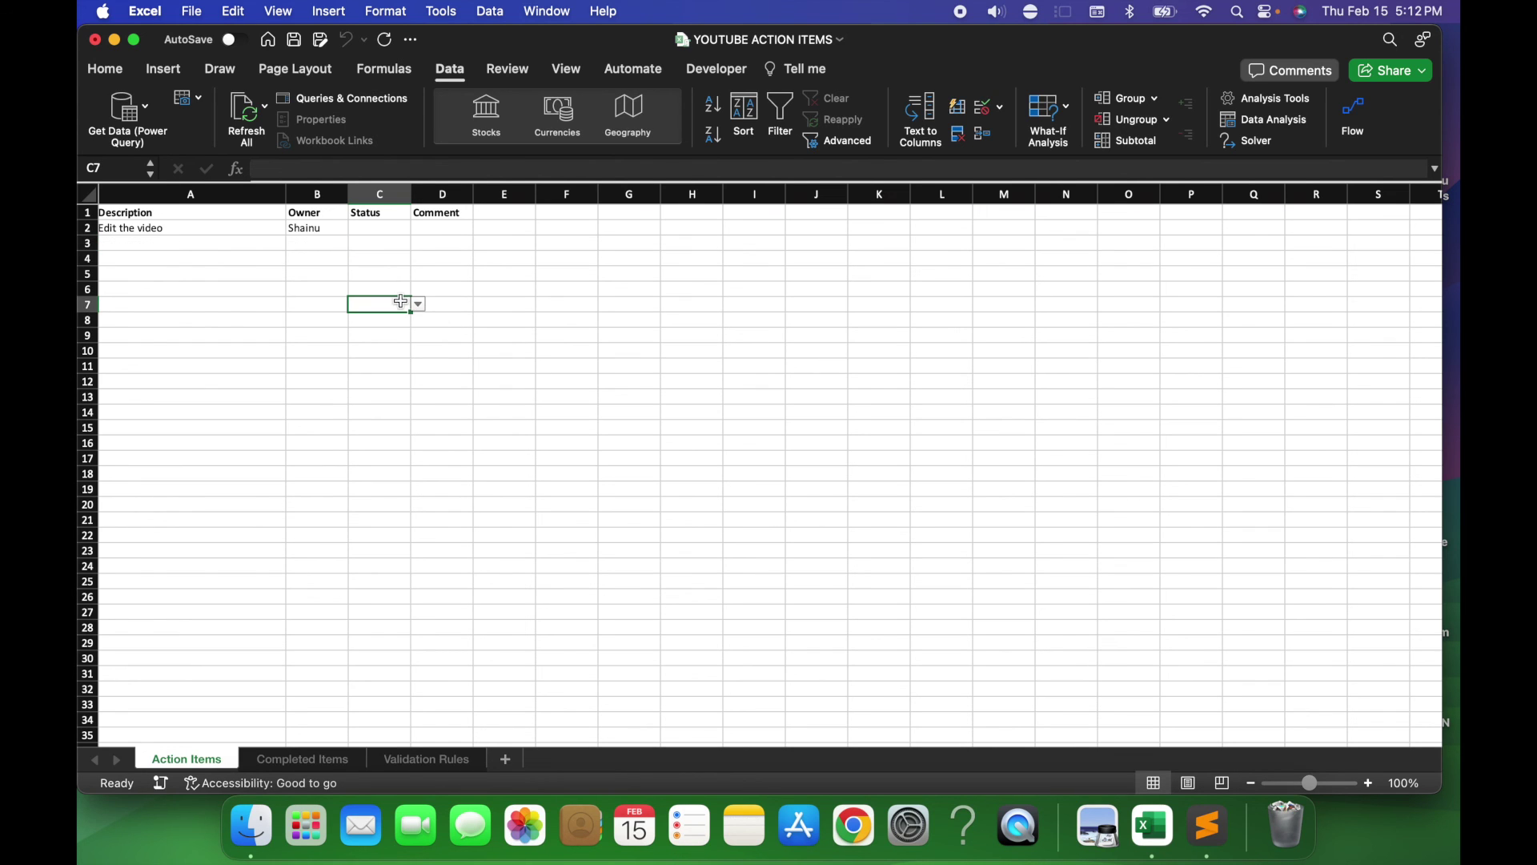
pyautogui.click(342, 758)
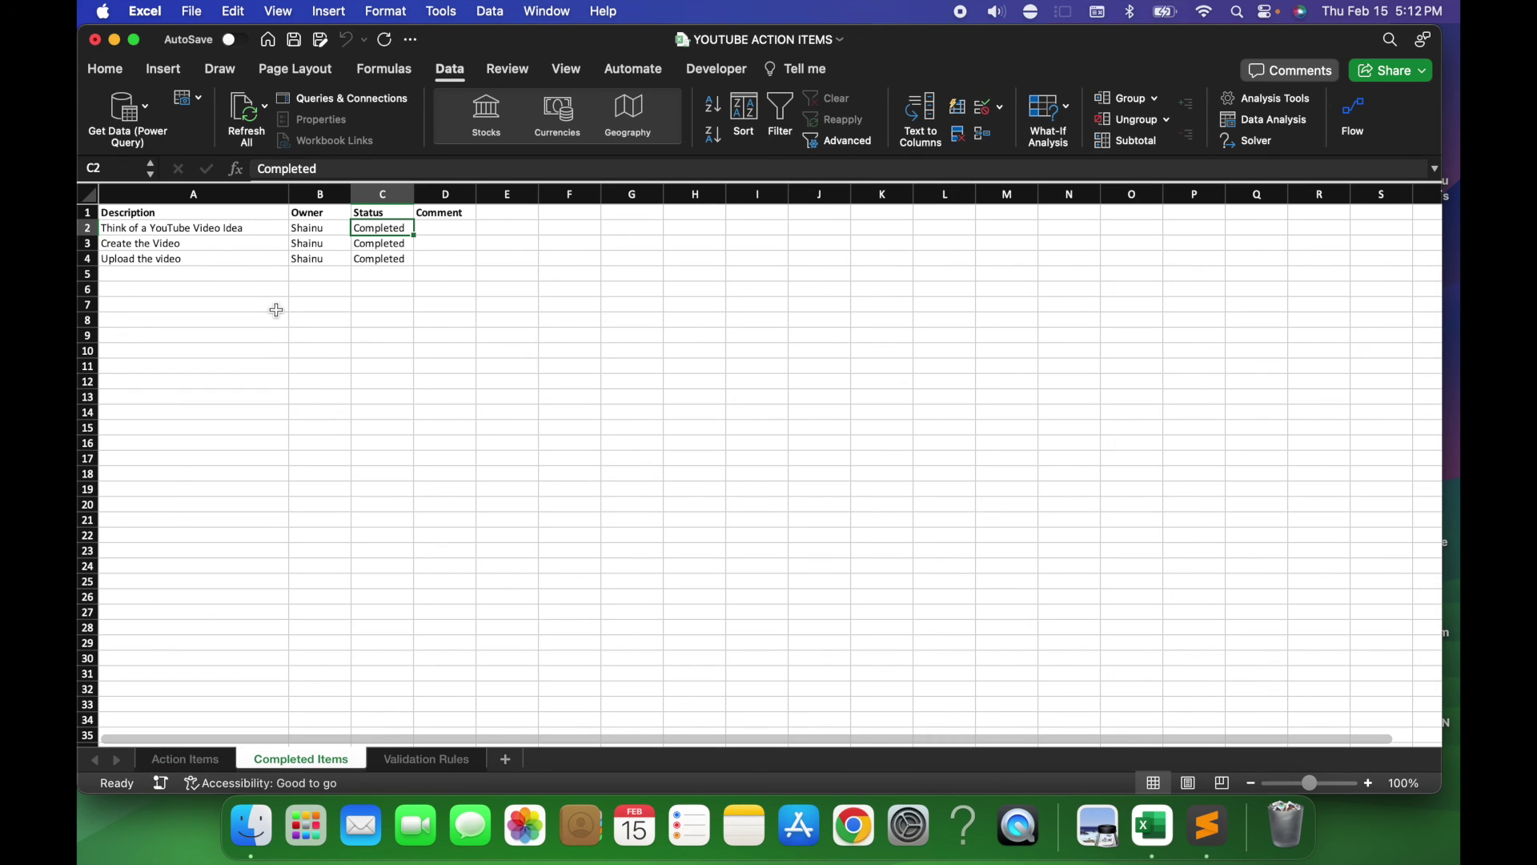